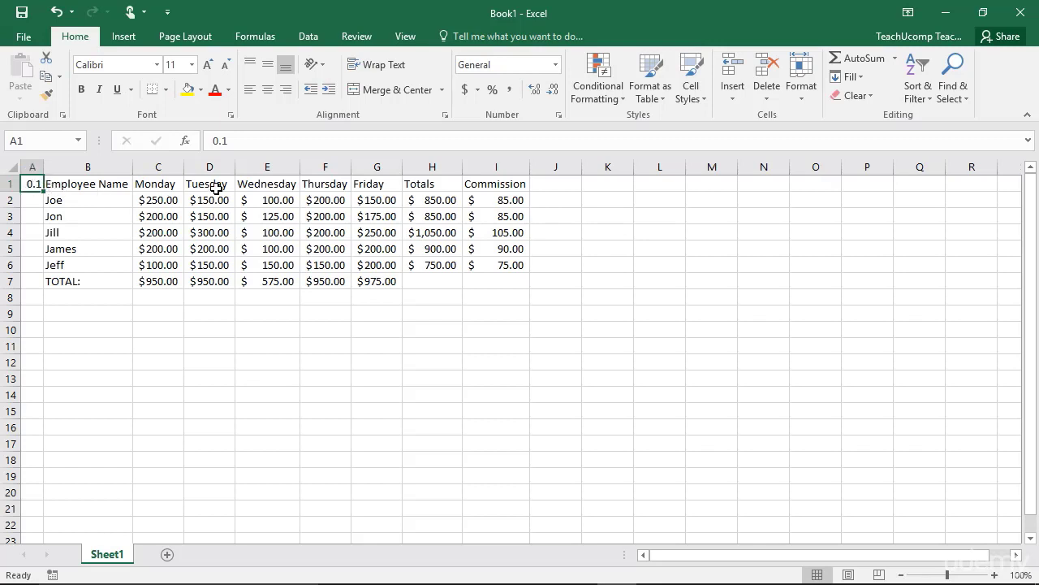
Format the commission rate in cell A1 as a percentage
click(493, 91)
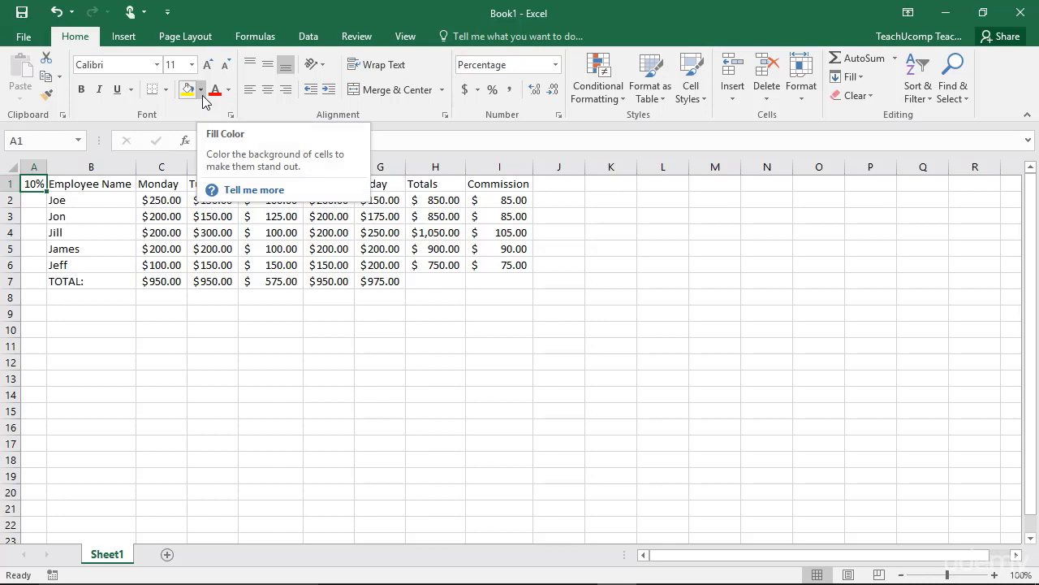
Fill the weekday headers in C1:G1 and the TOTAL: cell B7 with light blue
drag(154, 184, 374, 185)
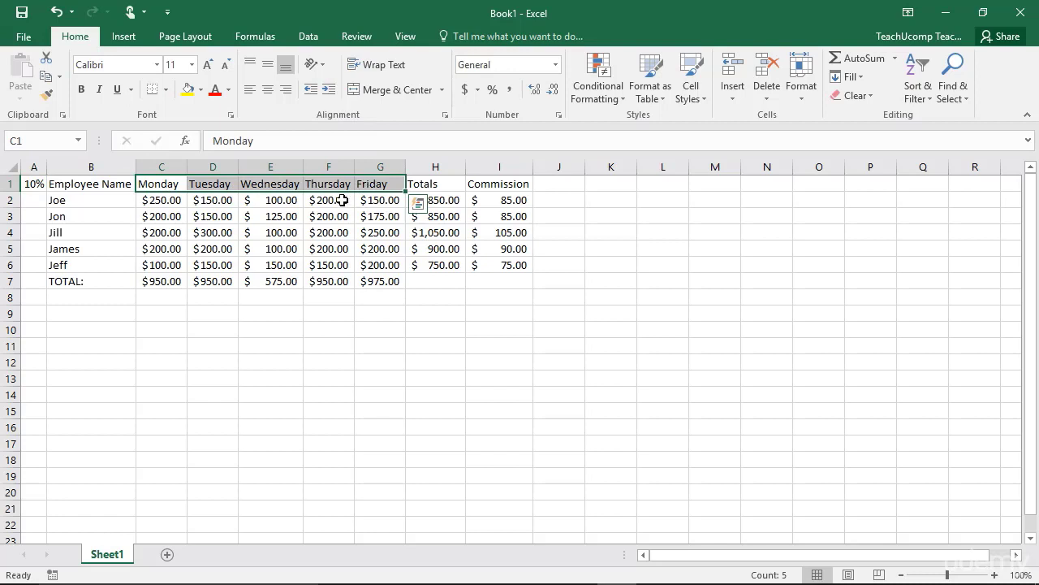
click(202, 90)
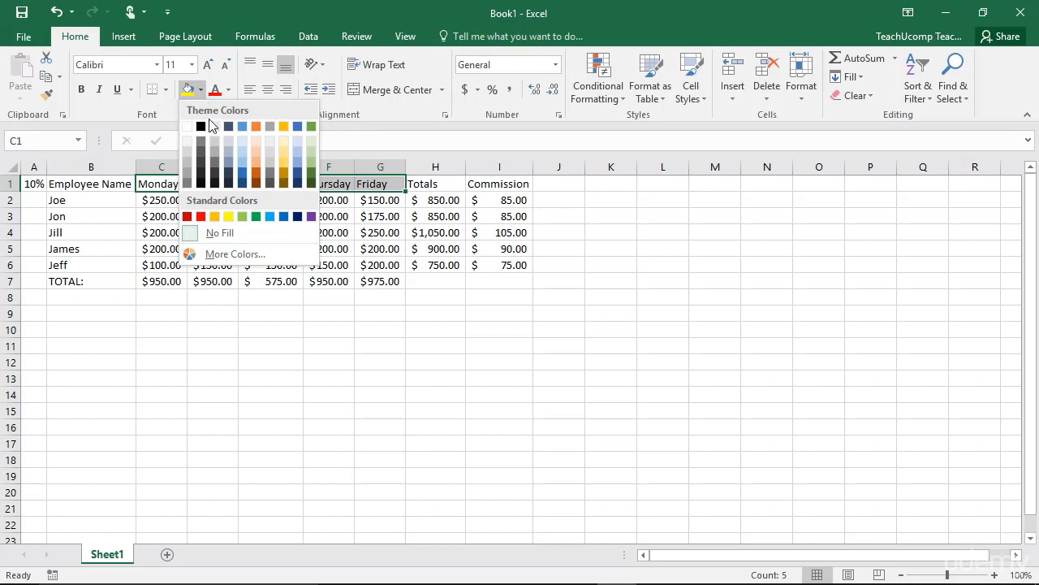
click(242, 152)
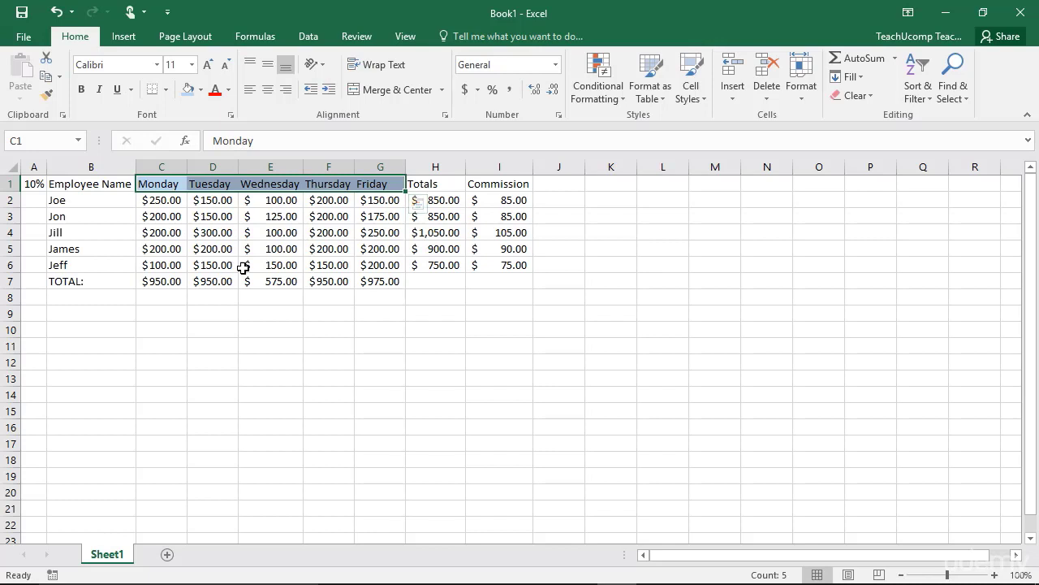
click(114, 284)
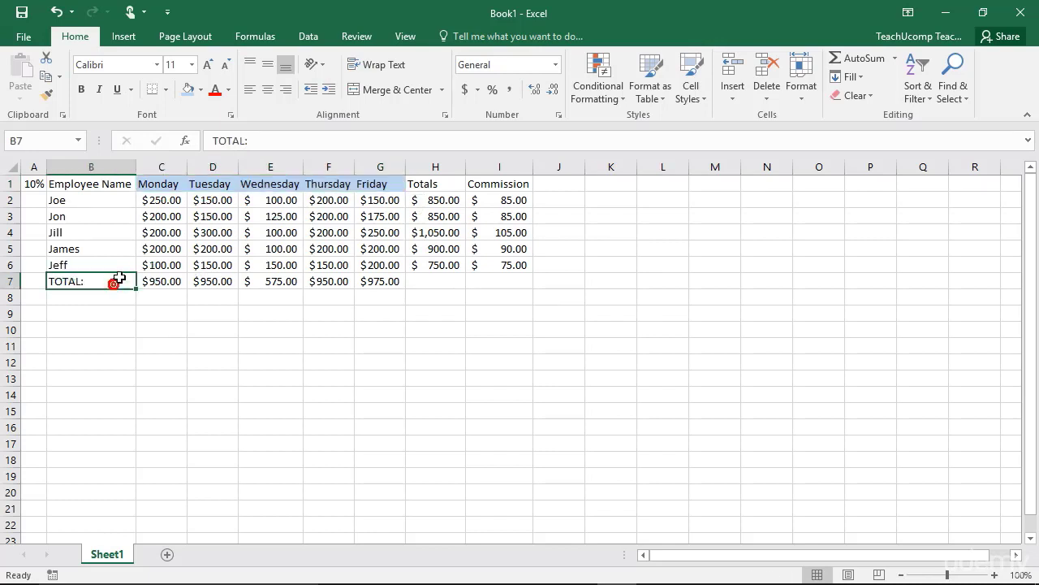
click(188, 93)
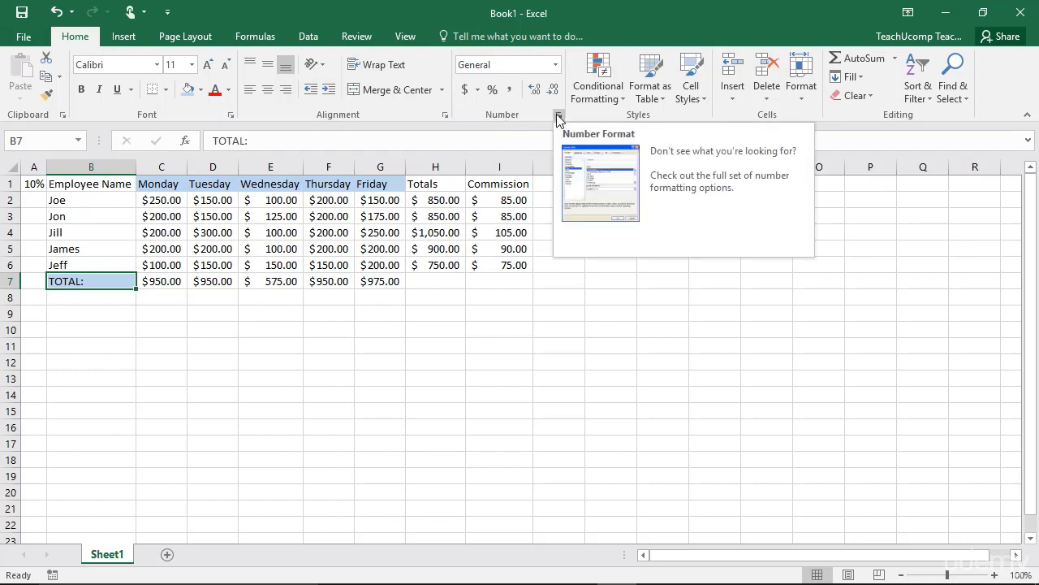
Examine the Font, Alignment and Number formatting options available for cell B7, leaving them unapplied
click(230, 117)
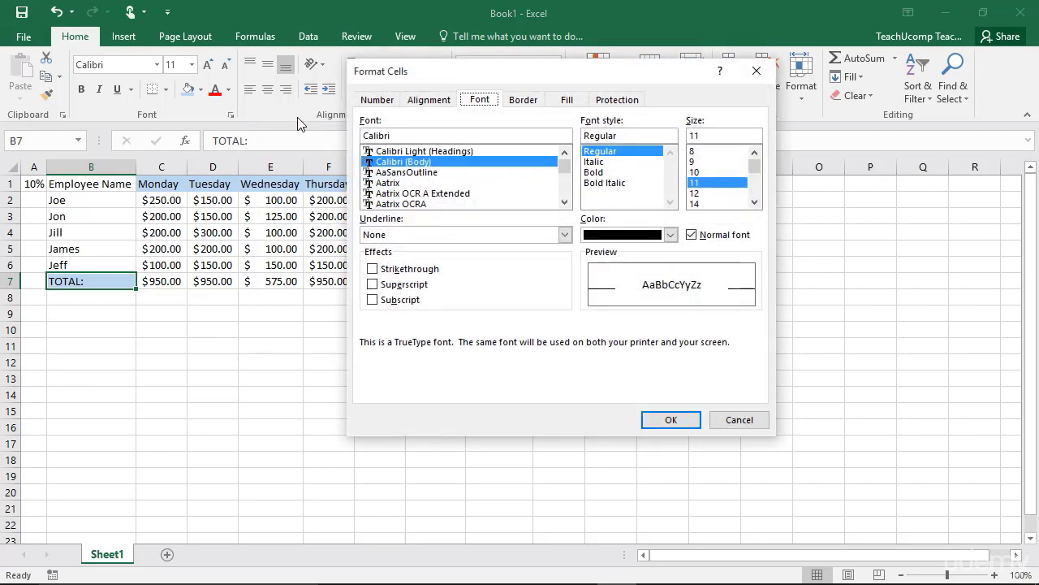
click(754, 72)
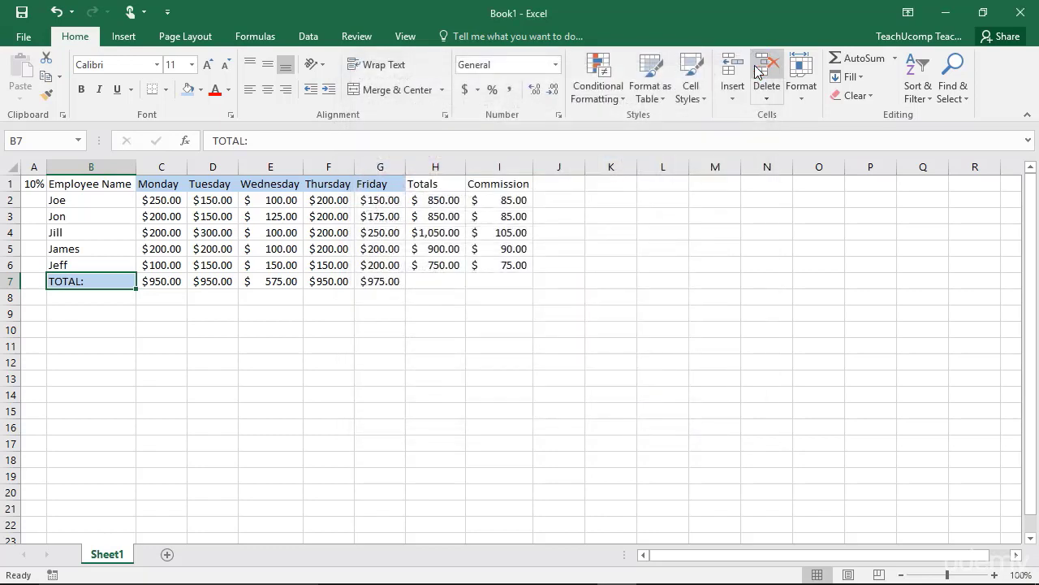
click(801, 89)
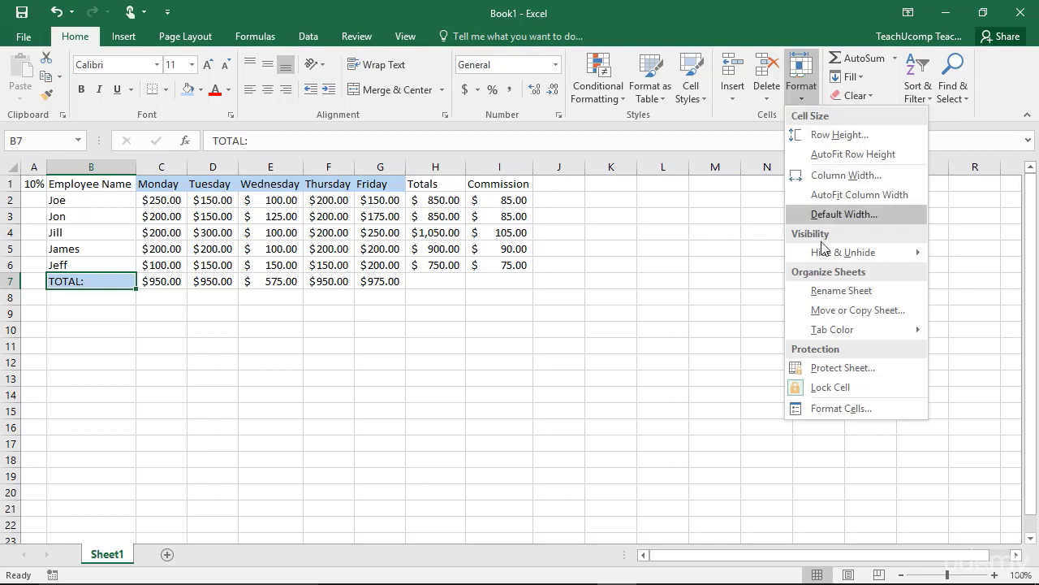
click(836, 409)
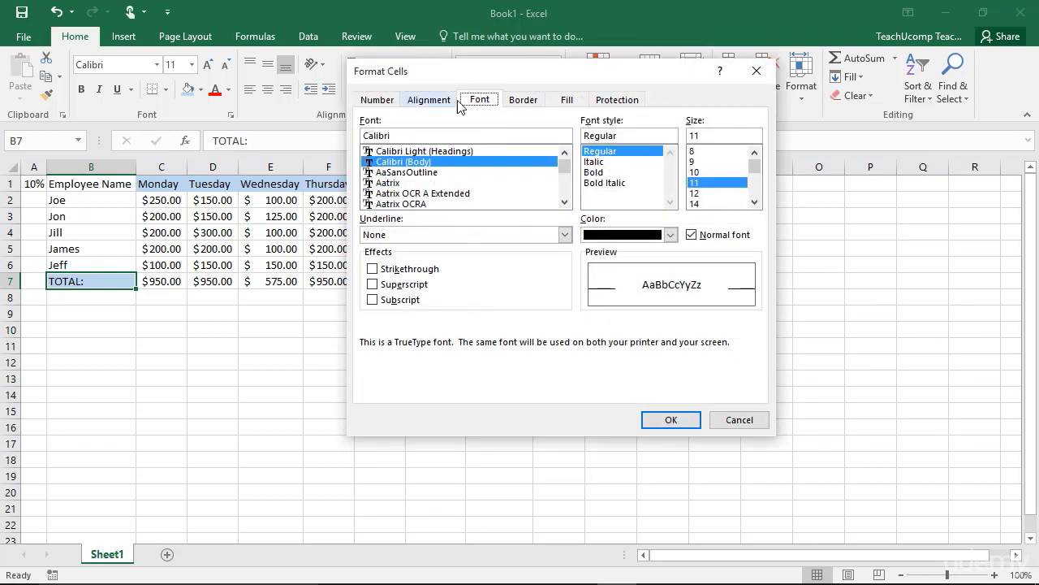
click(428, 101)
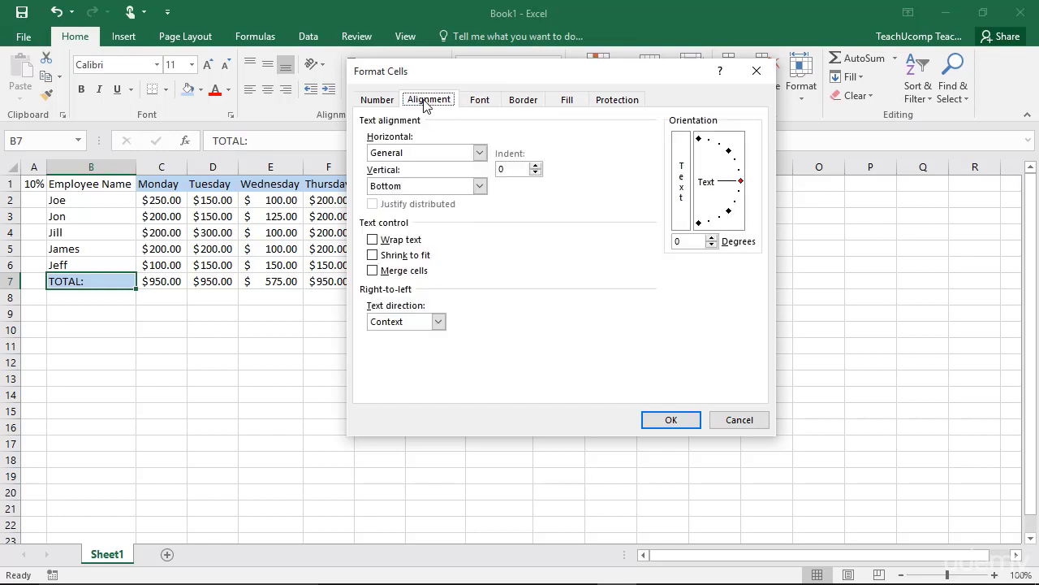
click(374, 101)
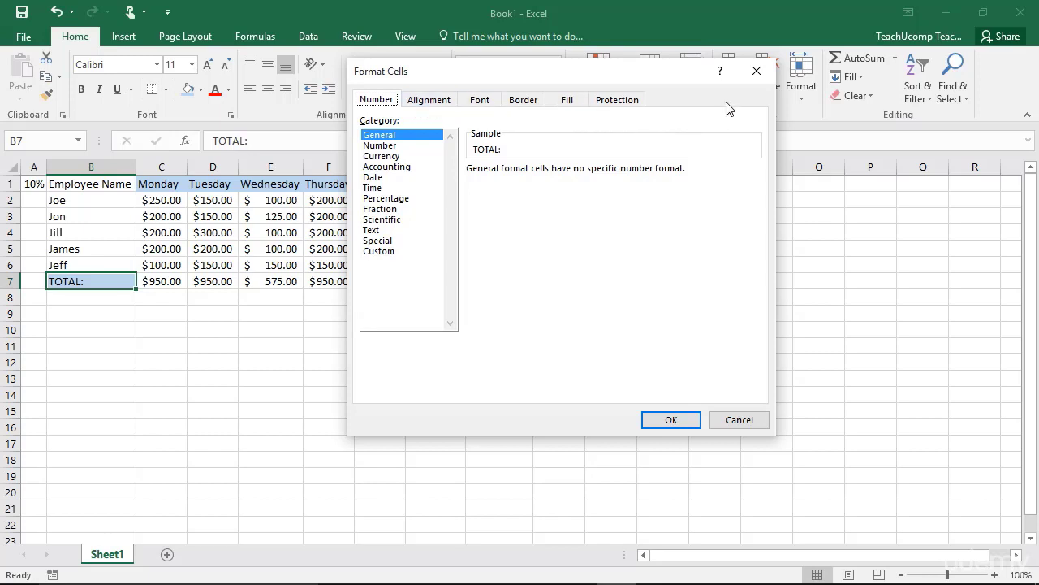
click(756, 71)
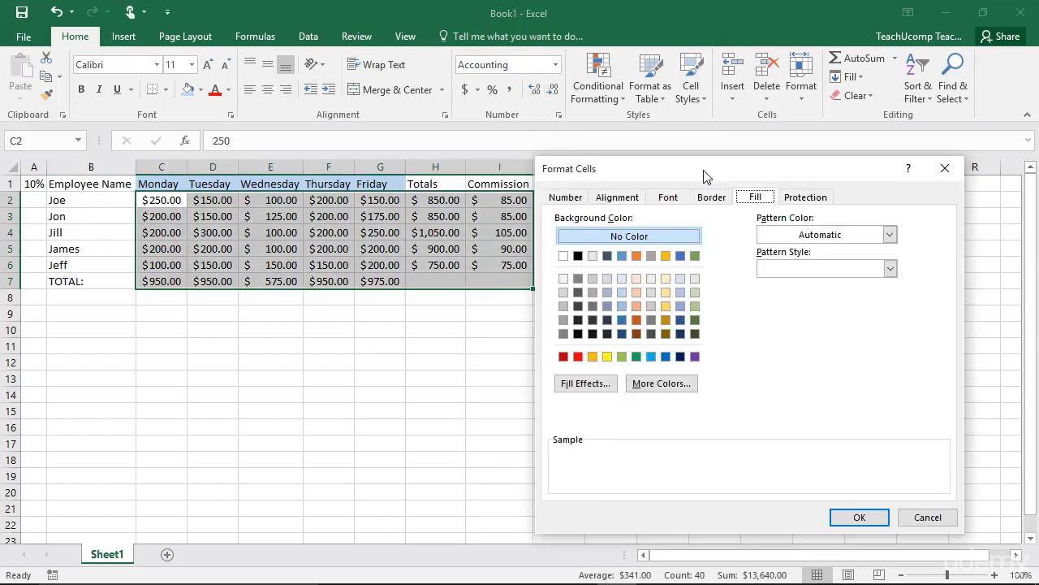
Review the Number, Alignment, Font, Border, Fill and Protection settings for the range C2:I7, cancelling without applying any
click(644, 172)
click(572, 200)
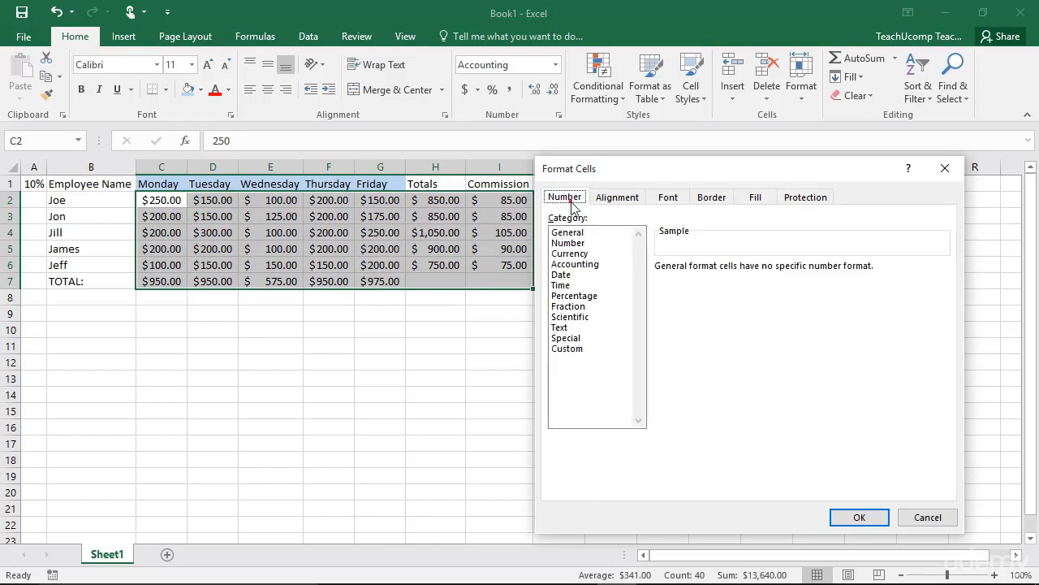
click(605, 205)
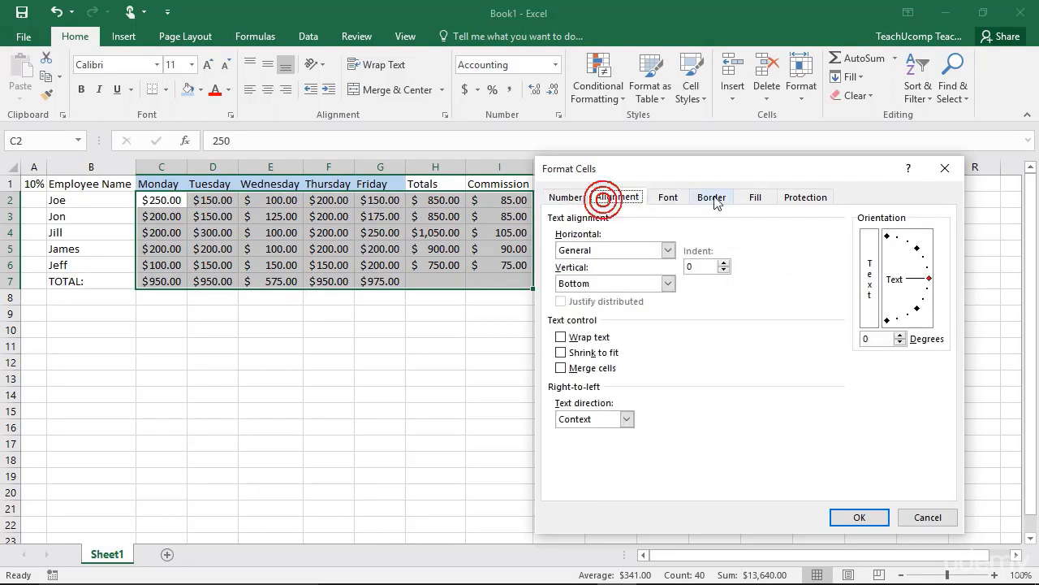
click(794, 202)
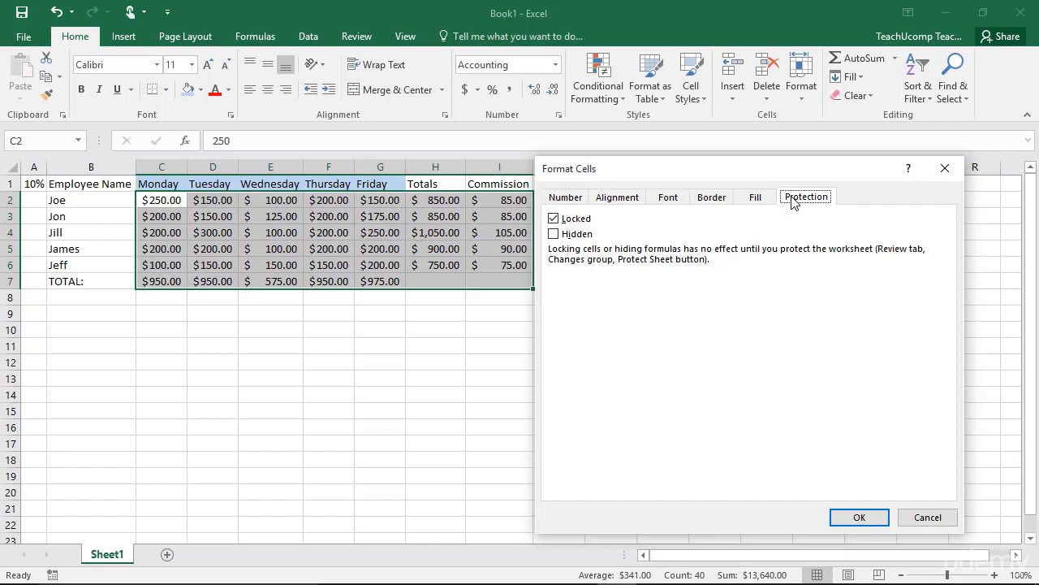
click(577, 201)
click(633, 201)
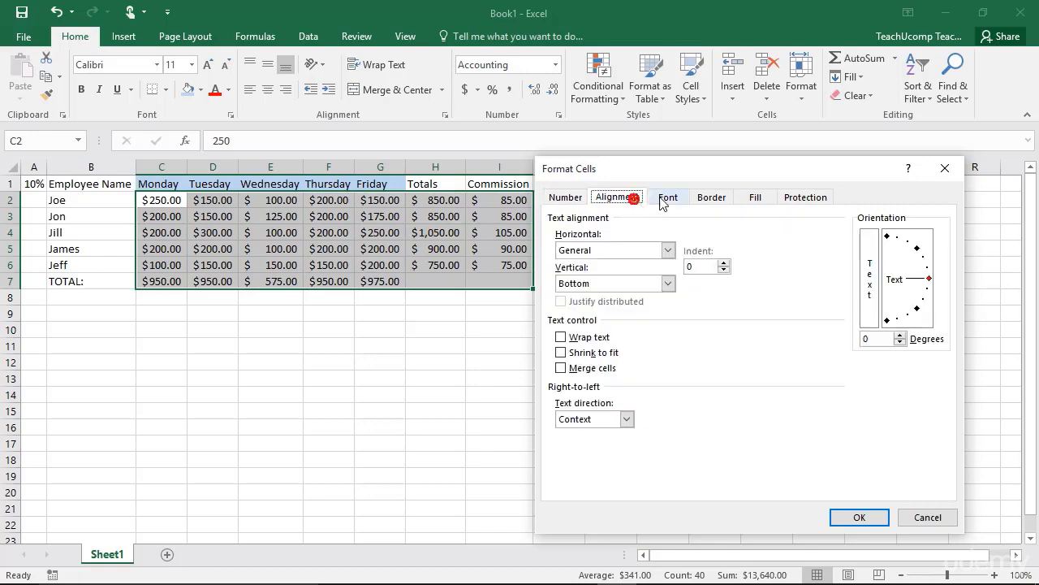
click(664, 200)
click(711, 197)
click(748, 197)
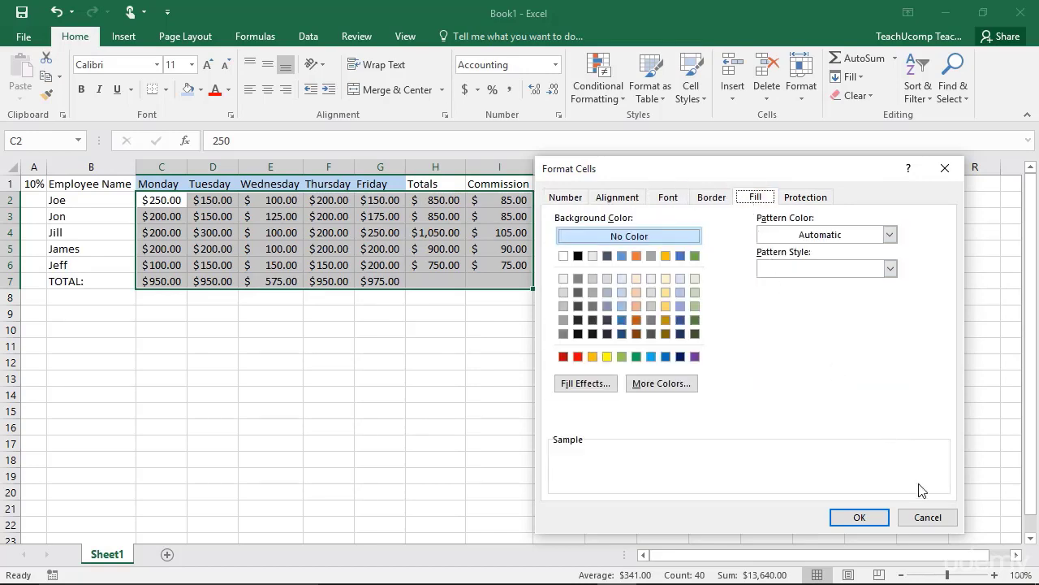
click(929, 520)
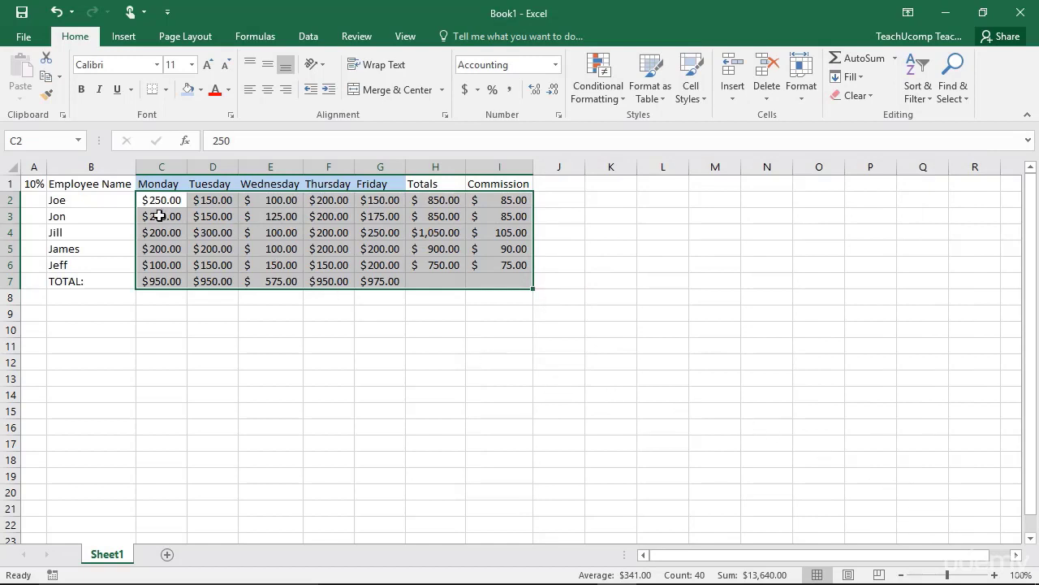
Format the range C2:I7 as Currency with 2 decimal places and no symbol
drag(162, 206, 210, 206)
drag(348, 222, 481, 281)
click(801, 89)
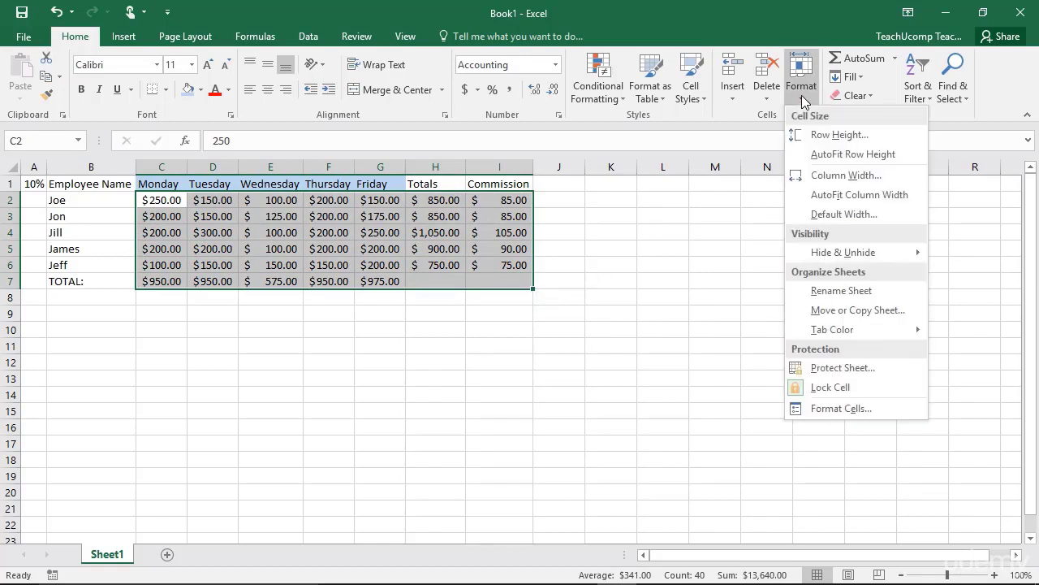
click(834, 411)
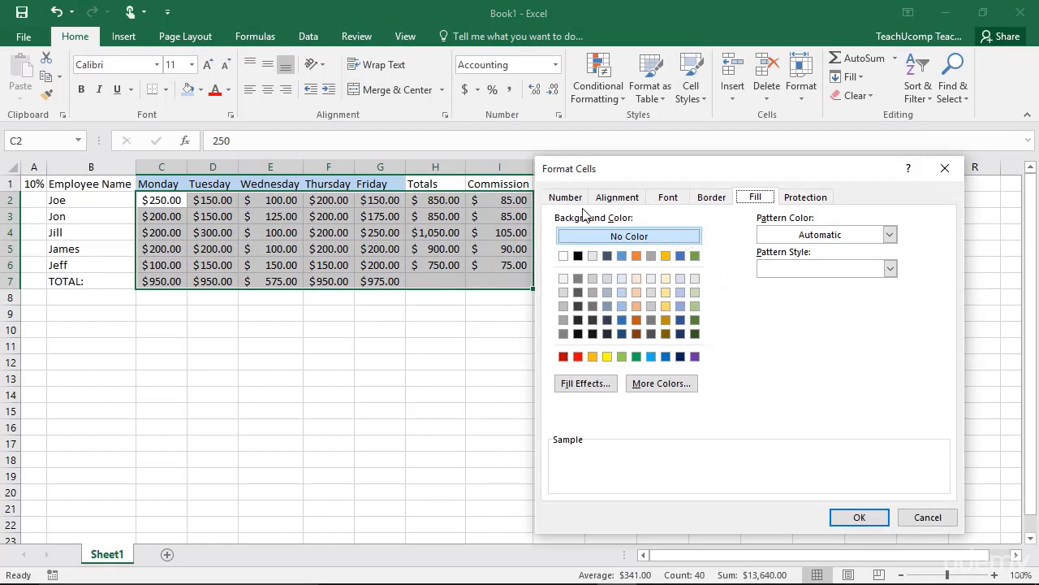
click(558, 202)
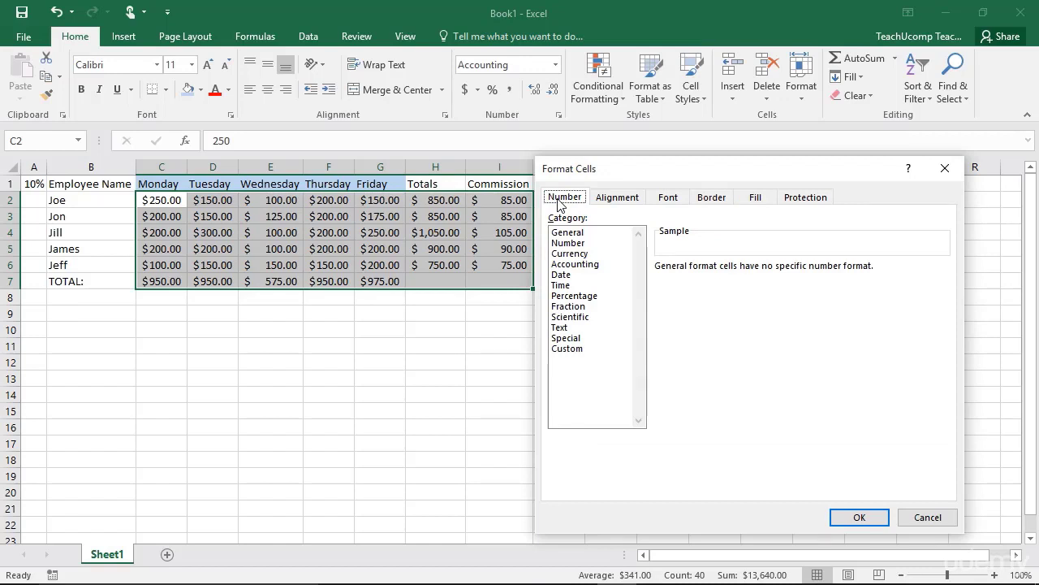
click(582, 253)
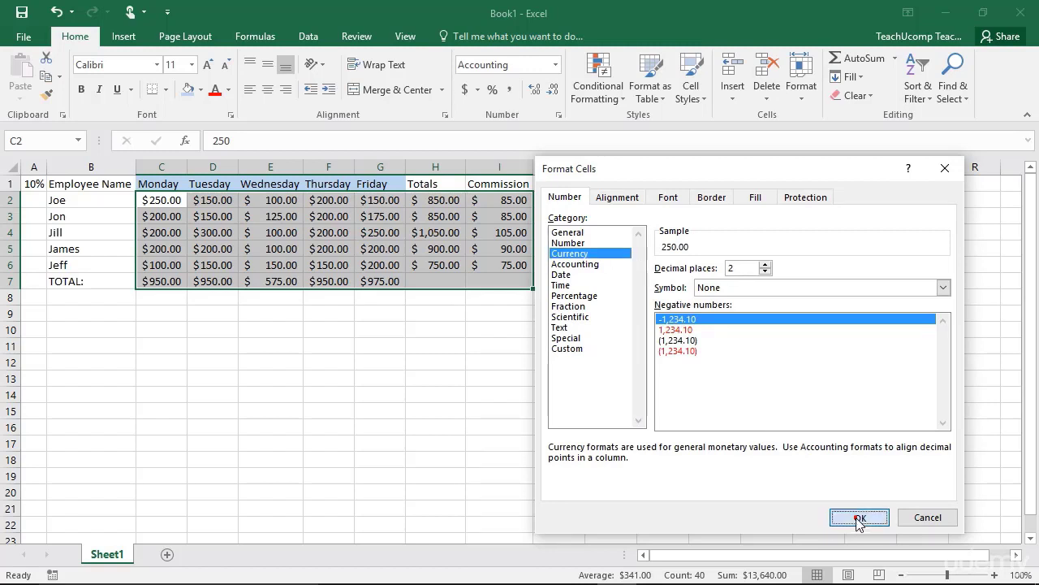
click(859, 518)
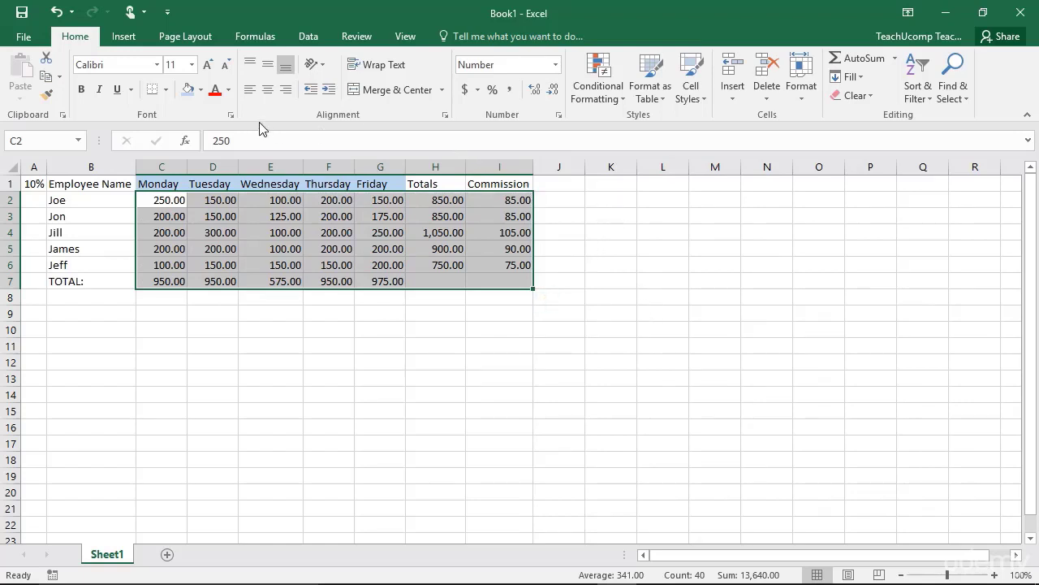
Set the number format of the range C2:I7 to General
click(559, 116)
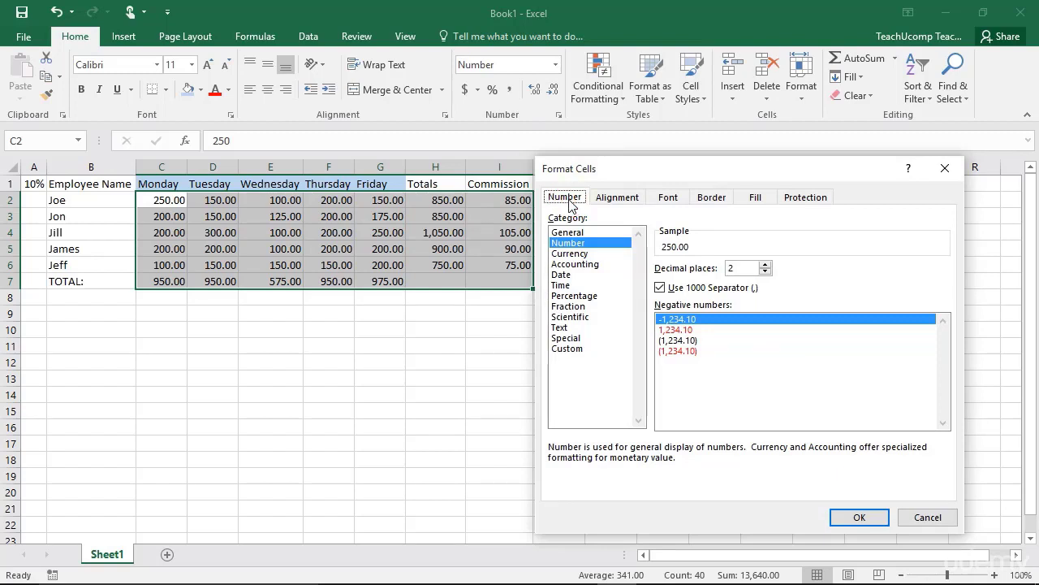
click(581, 255)
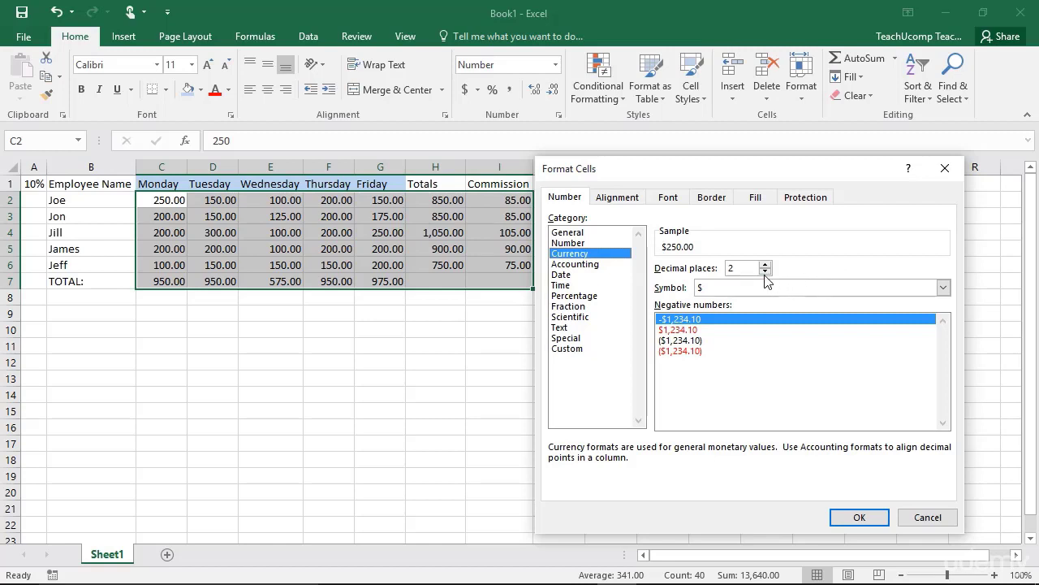
click(591, 233)
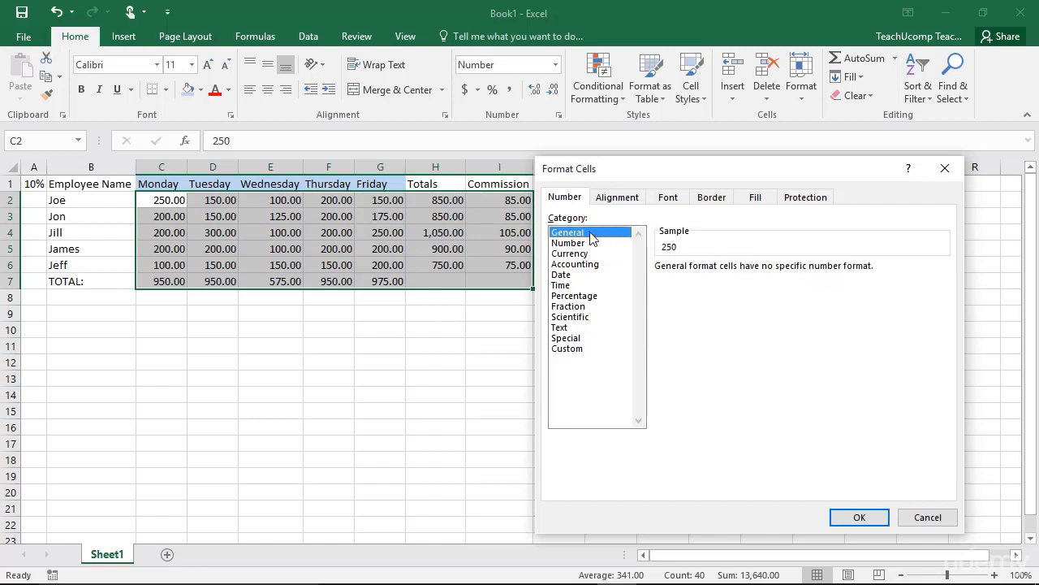
click(861, 518)
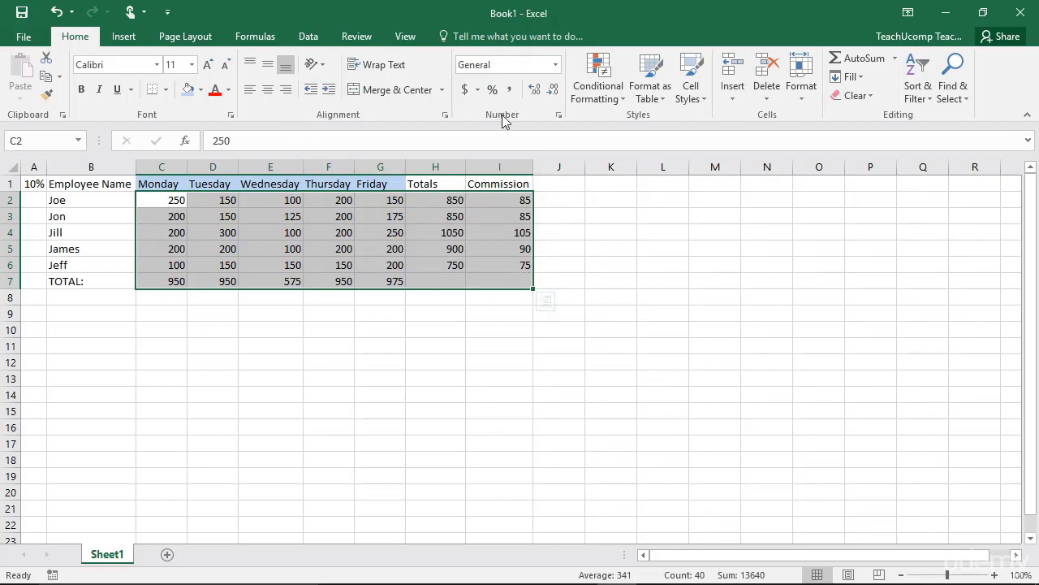
View the alignment and text control settings for C2:I7 and cancel without applying changes
click(445, 115)
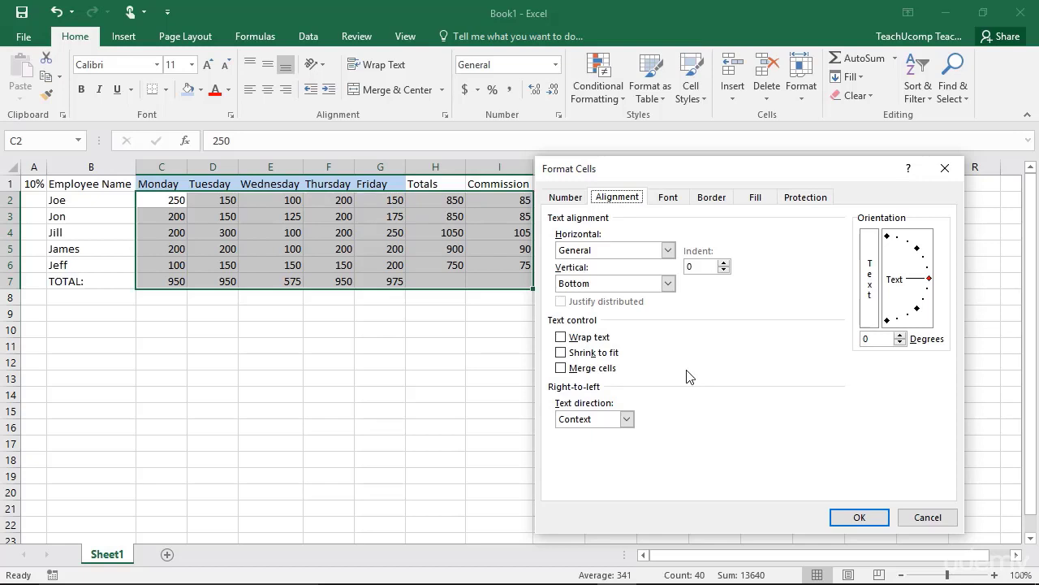
click(918, 518)
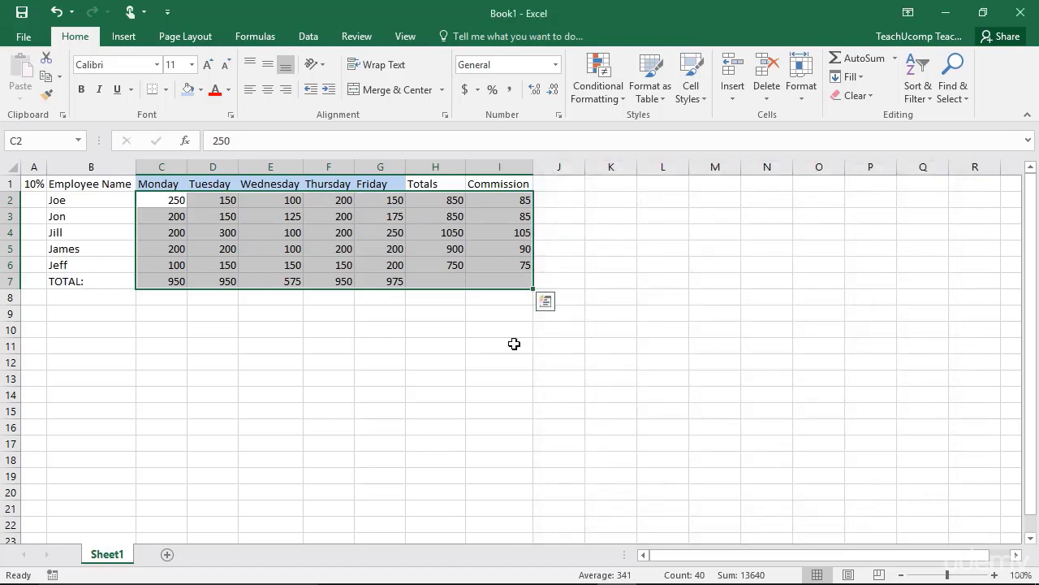
Merge and center the empty cells F8:I8 below the table
drag(325, 300, 483, 301)
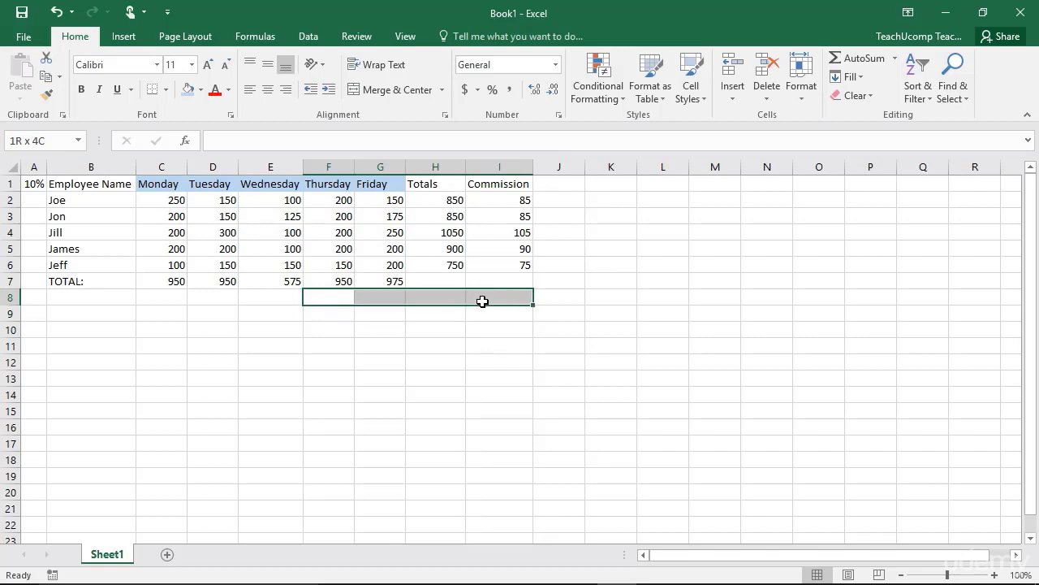
click(398, 90)
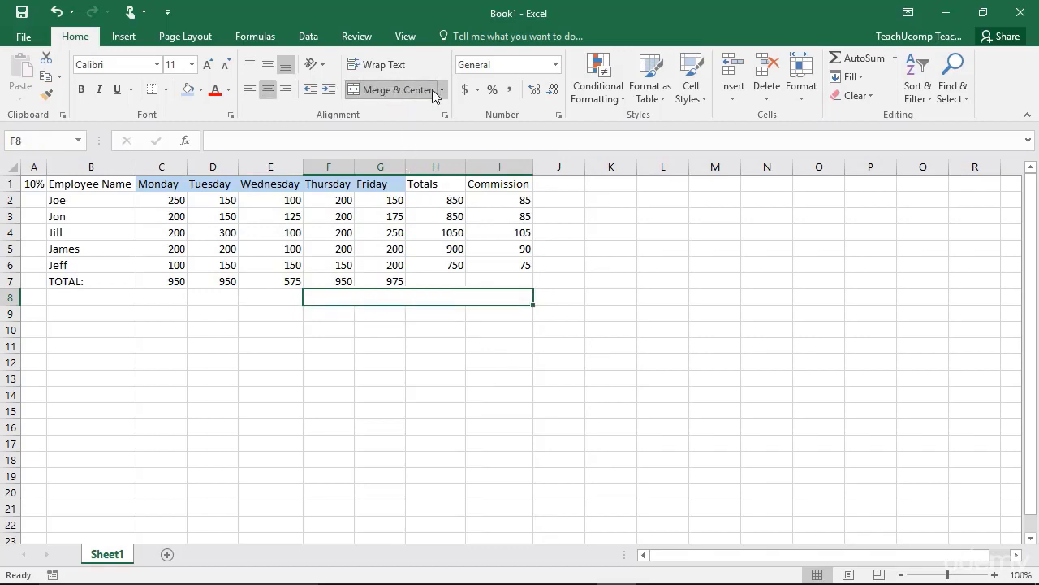
Unmerge F8:I8 by turning off the Merge cells option in its cell formatting
click(804, 91)
click(836, 407)
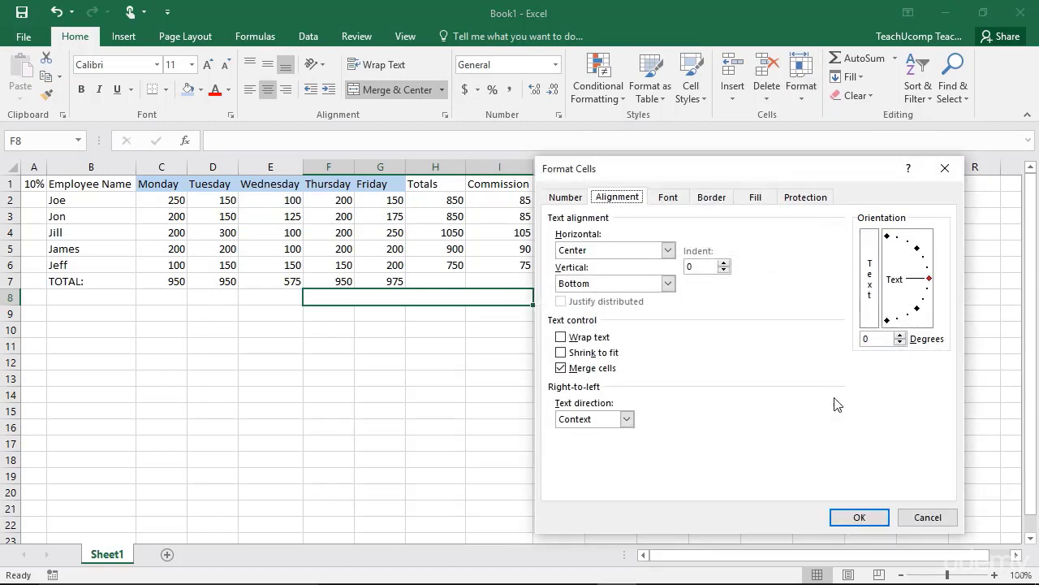
click(625, 198)
click(560, 368)
click(857, 517)
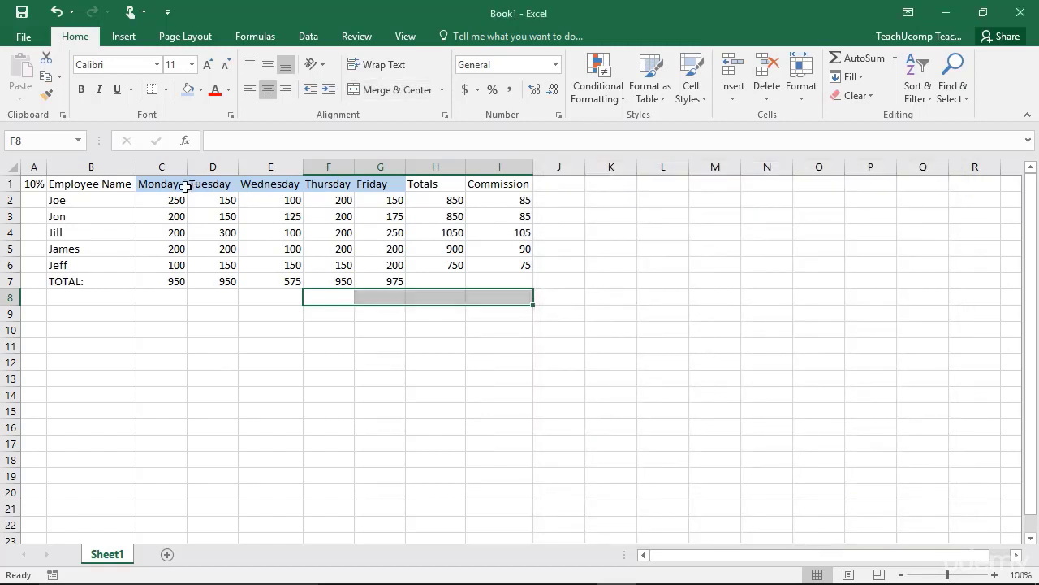
Examine the font settings for the weekday headers C1:G1, including the available underline styles and font colors
drag(186, 187, 371, 190)
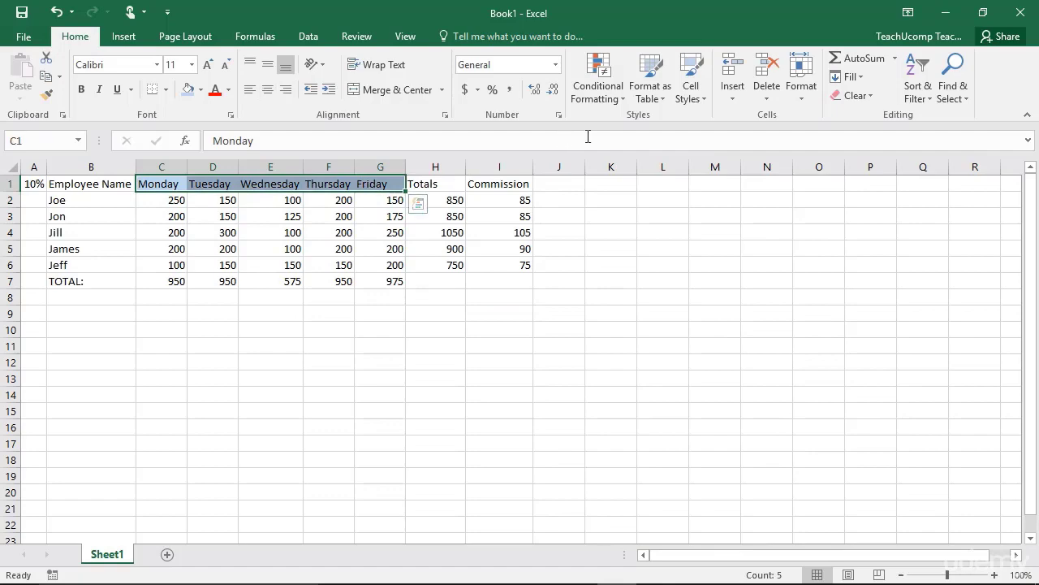
click(445, 116)
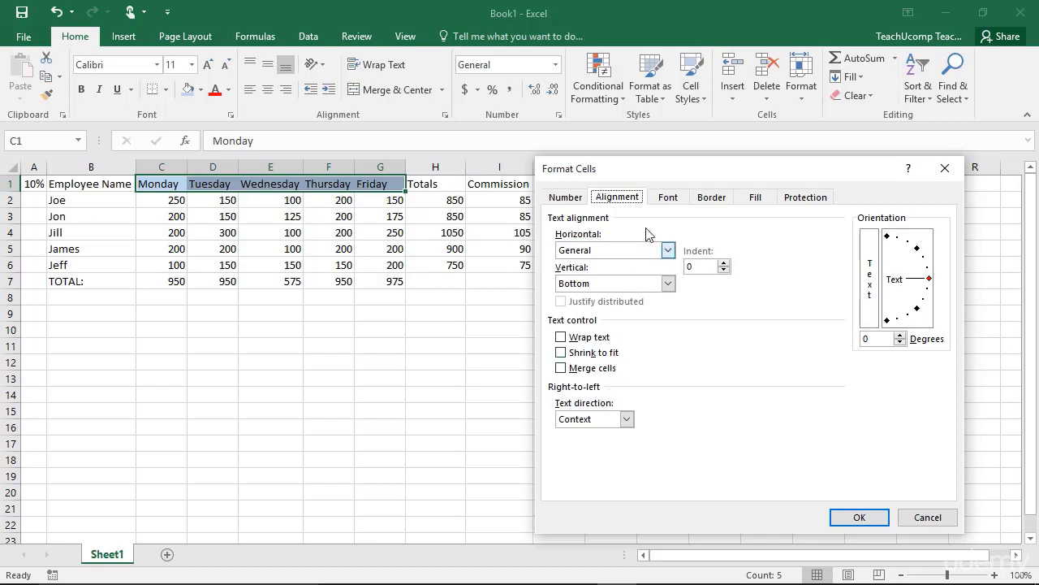
click(668, 198)
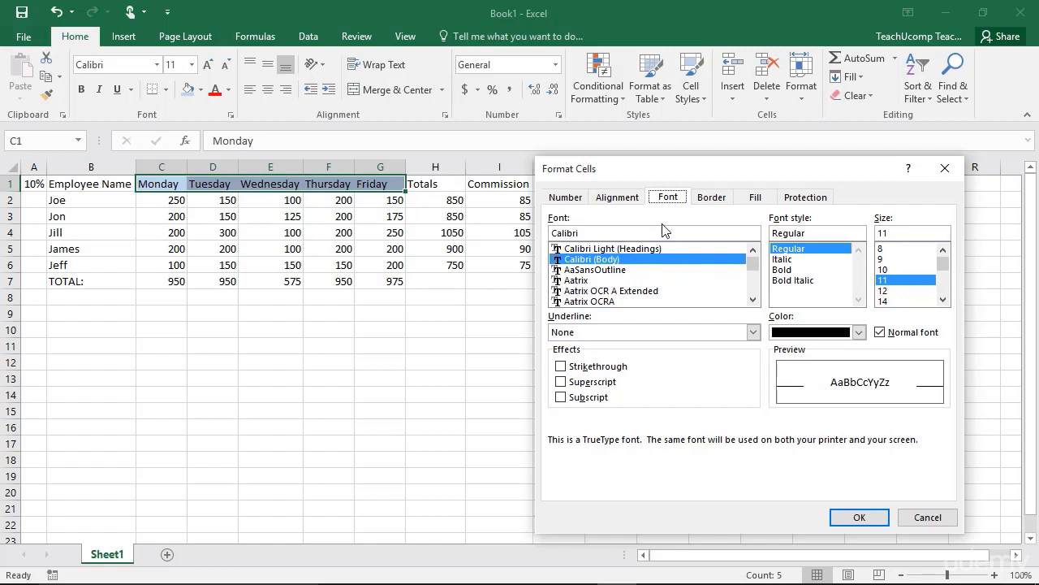
click(663, 224)
click(753, 332)
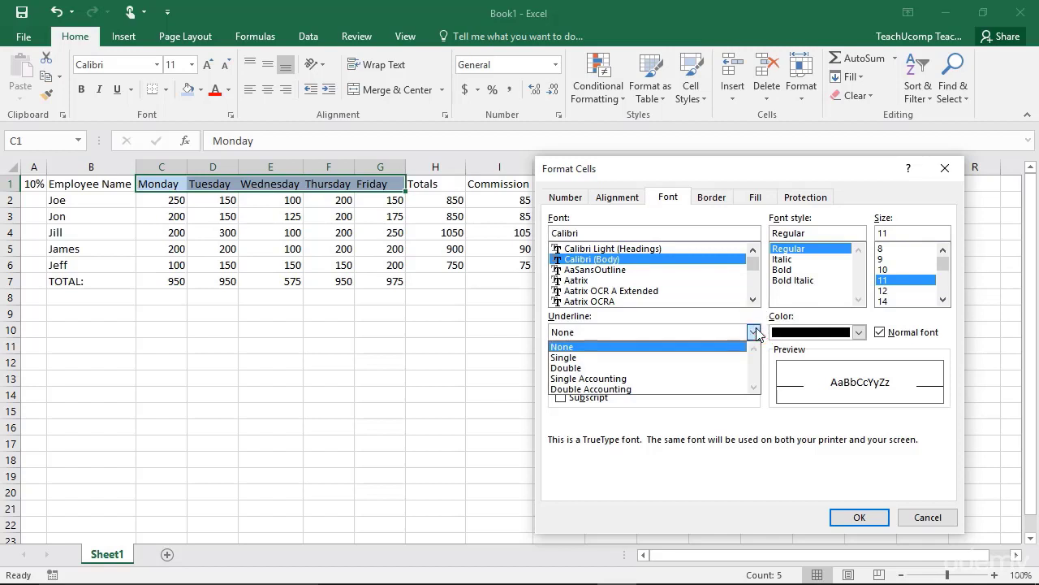
click(754, 332)
click(858, 332)
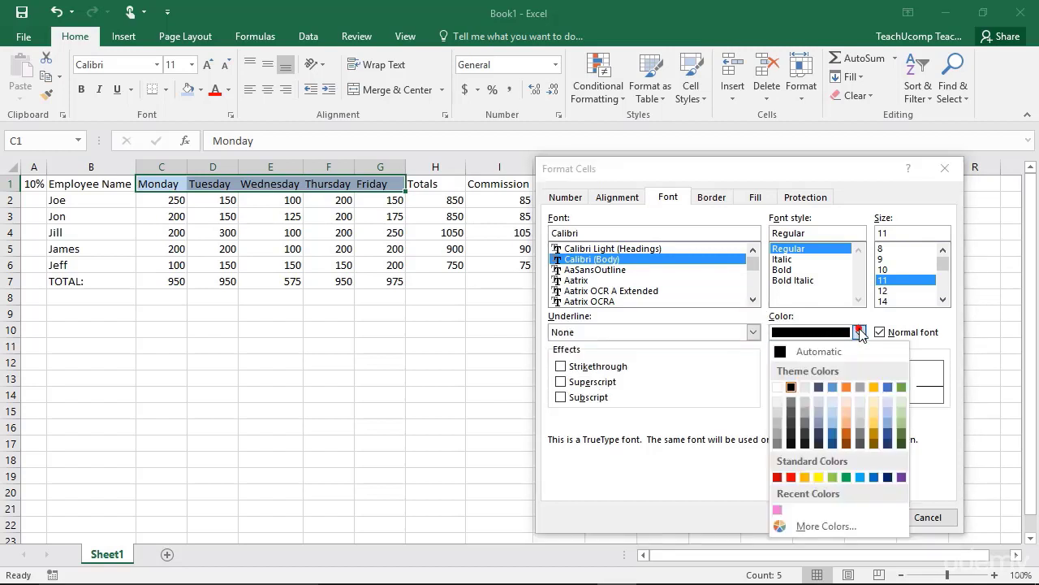
click(859, 332)
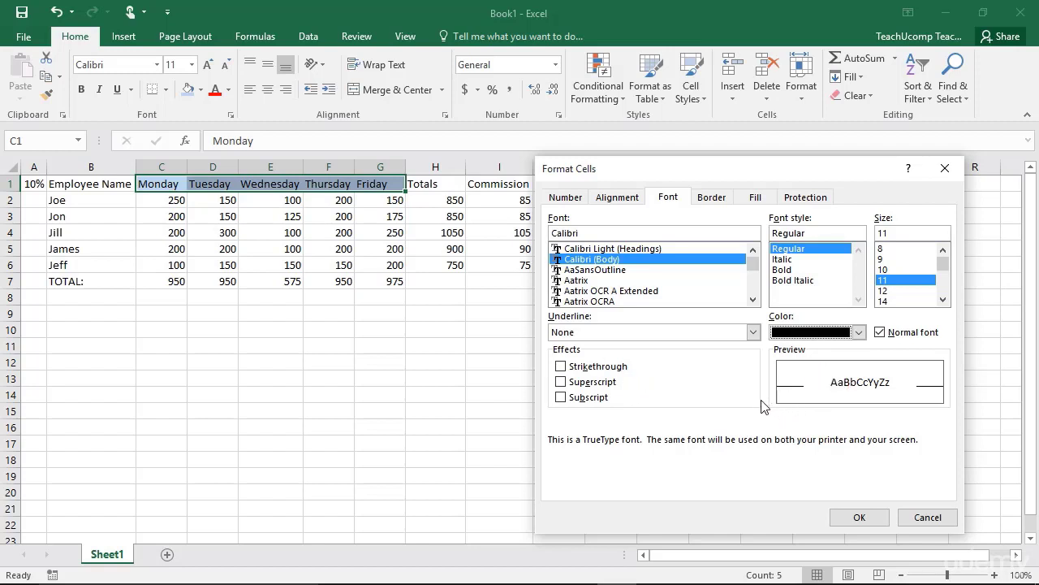
Try a dark blue double-line diagonal border on the weekday headers C1:G1, and reset the borders to None
click(713, 198)
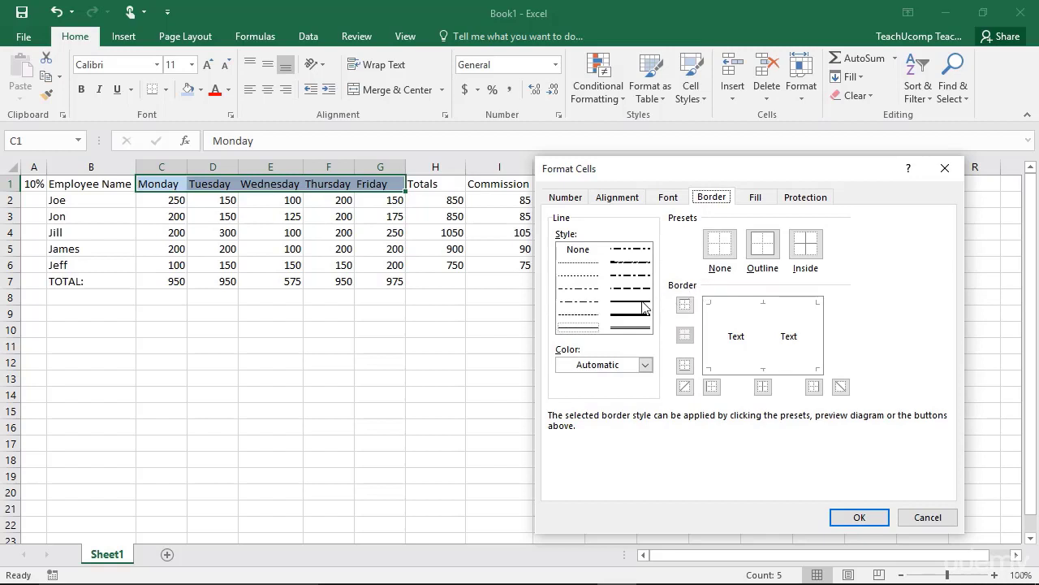
click(641, 328)
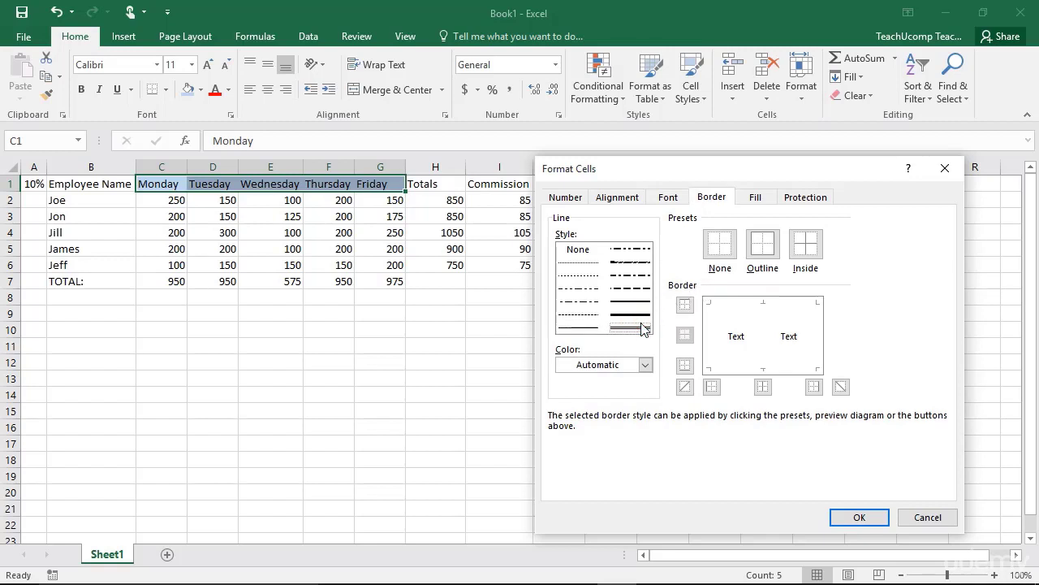
click(646, 365)
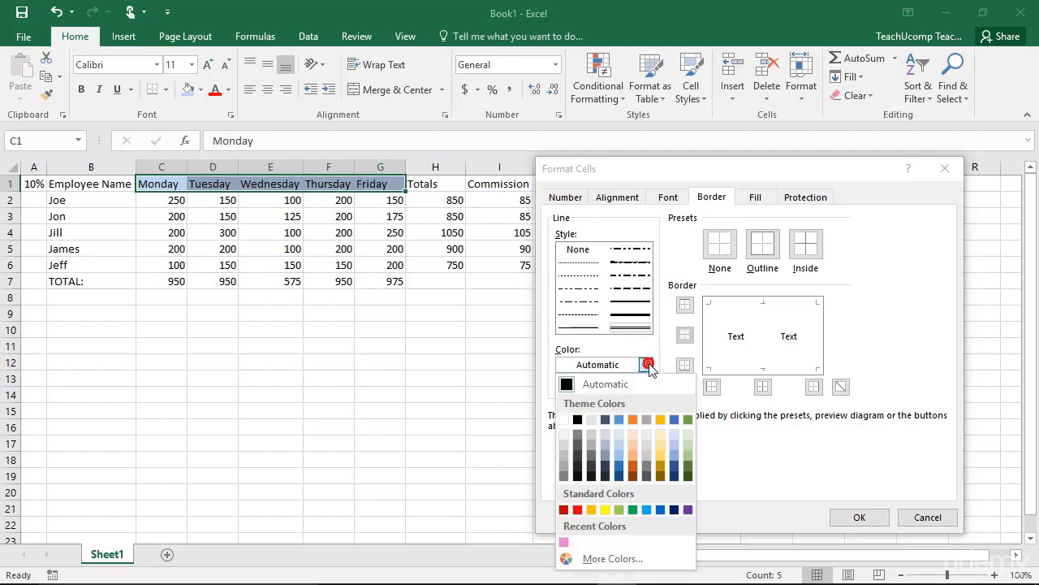
click(674, 510)
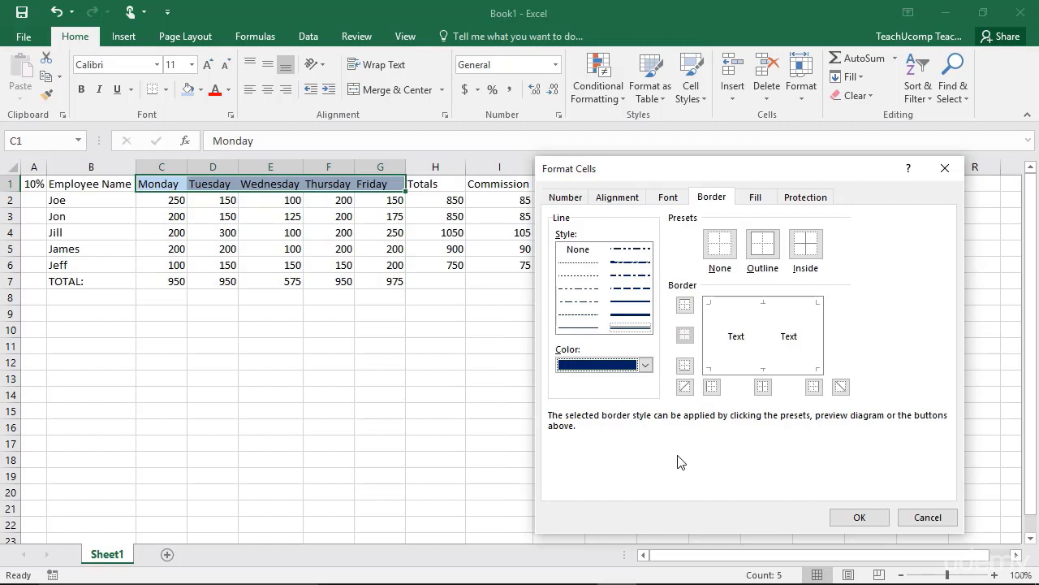
click(687, 389)
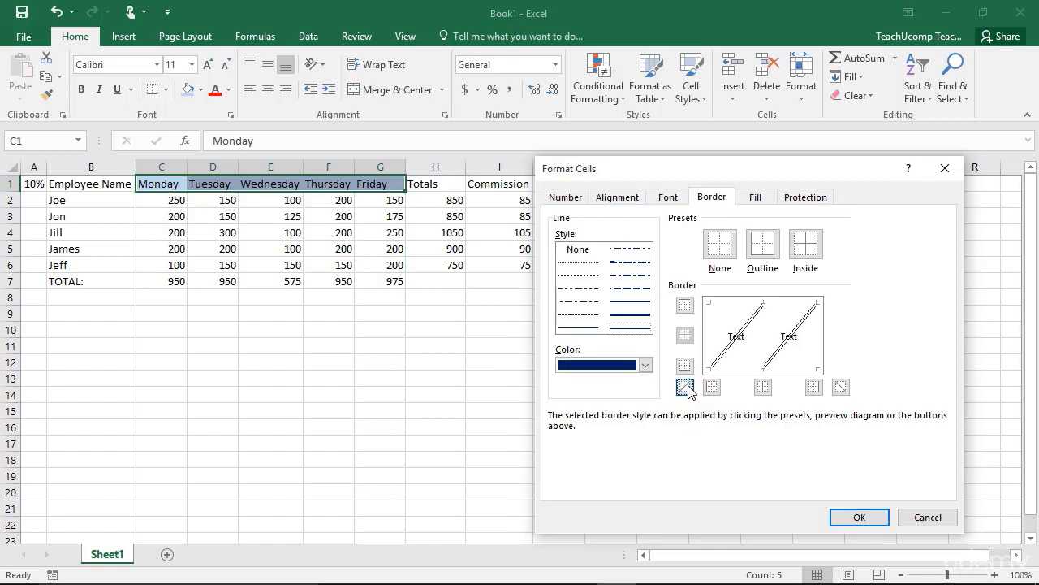
click(718, 255)
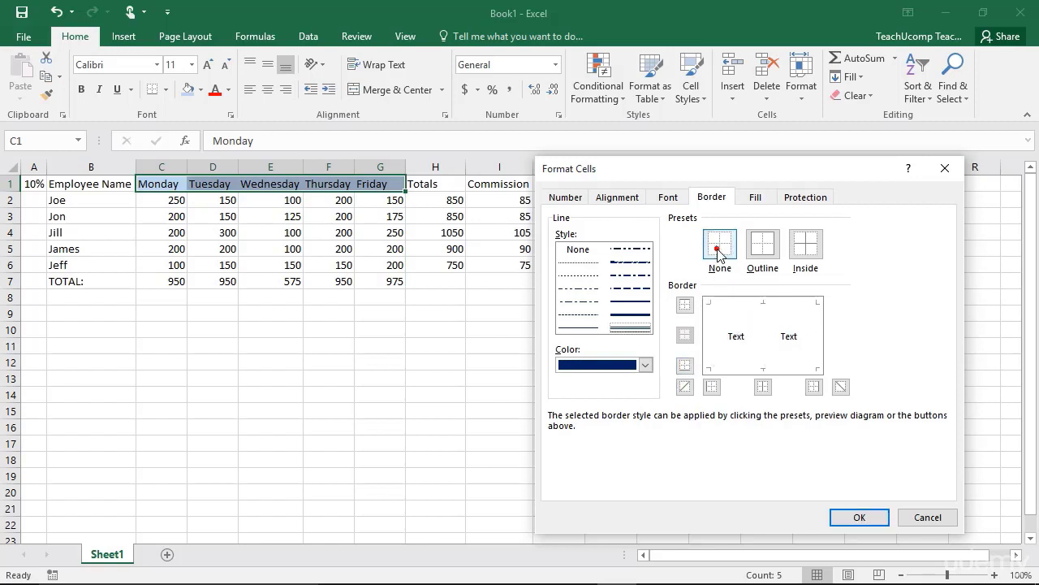
Try the Outline and Inside border presets with the dark blue double line on C1:G1, and remove them again
click(759, 255)
click(817, 253)
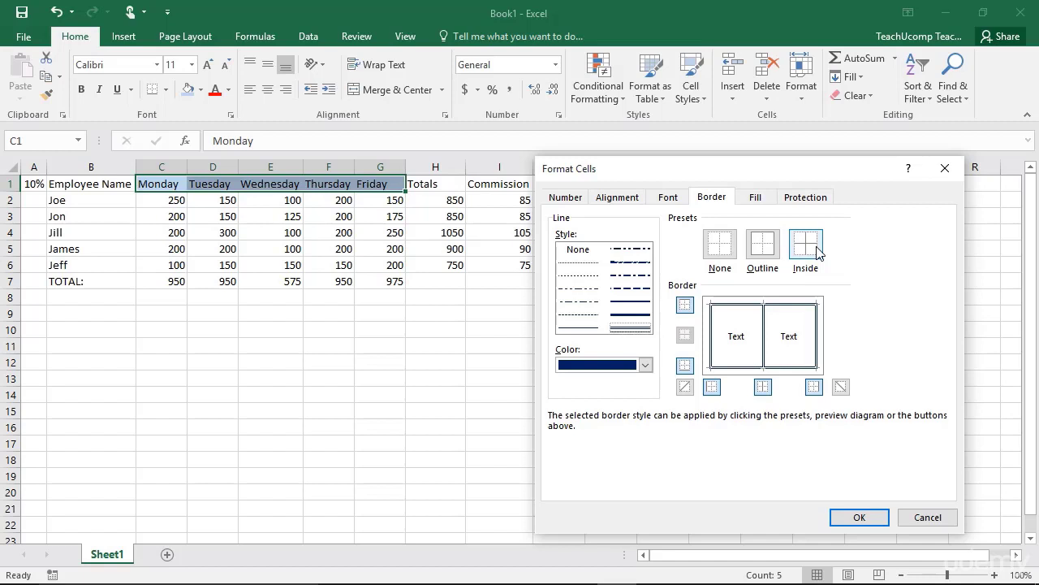
click(719, 252)
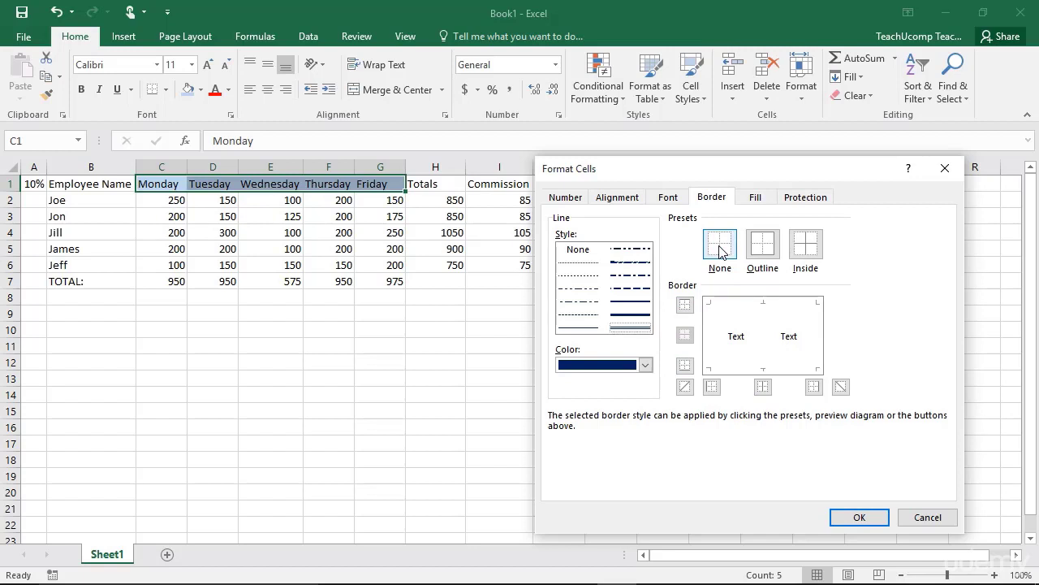
Try a gold background fill for C1:G1, and replace it with a custom magenta of RGB 220, 36, 211
click(753, 199)
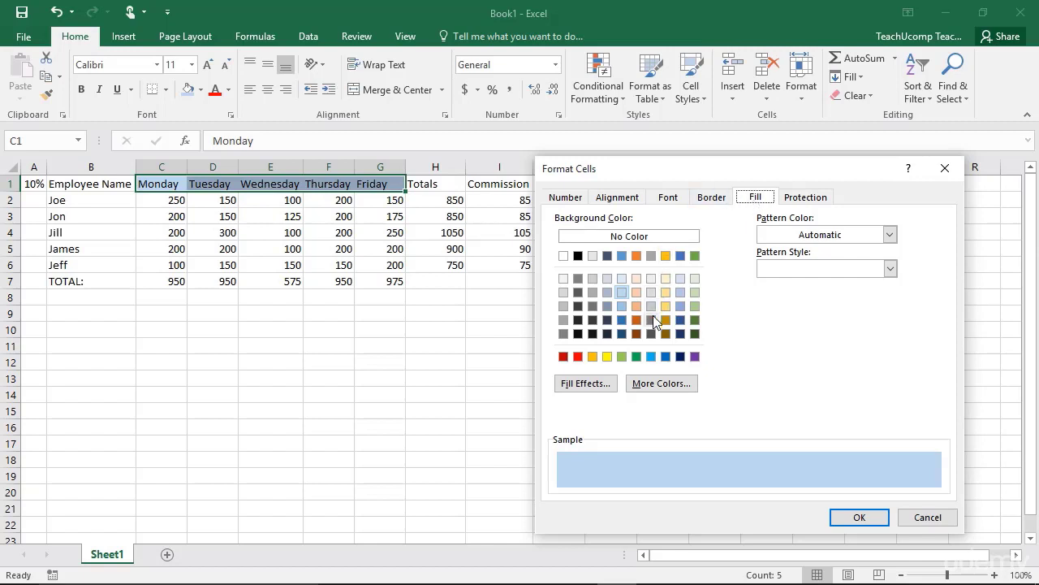
click(671, 257)
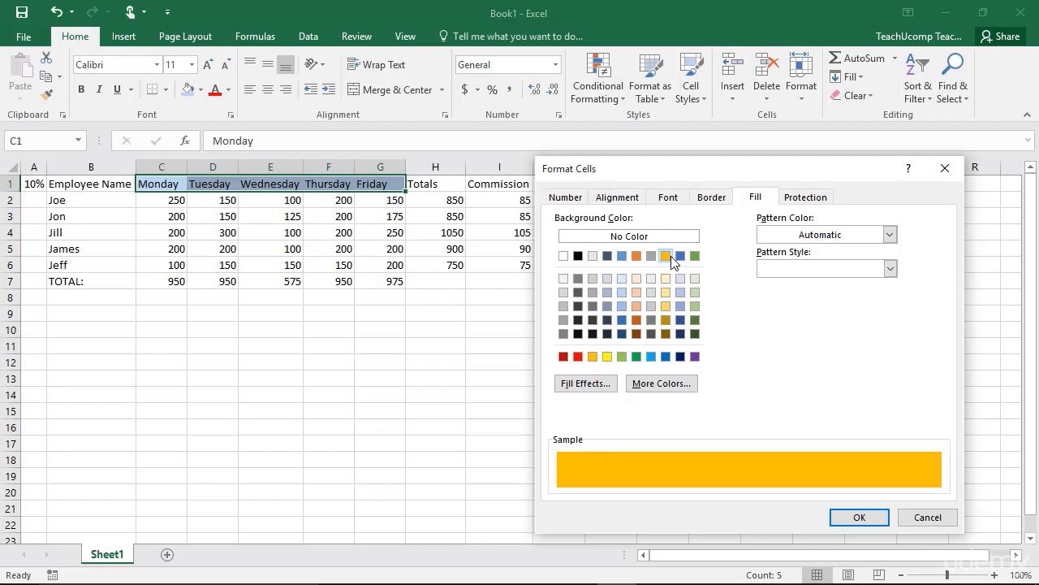
click(681, 387)
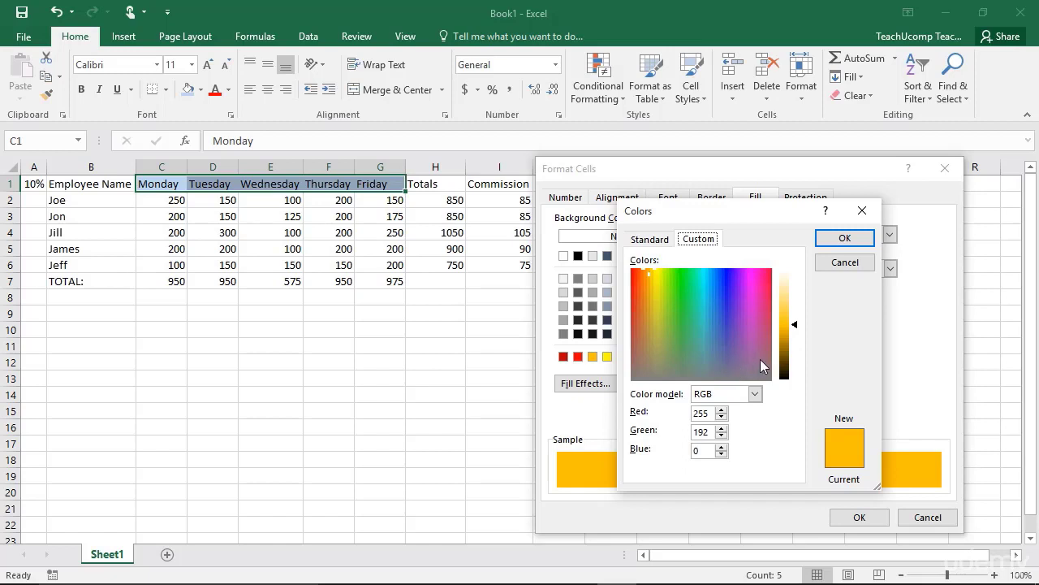
click(661, 240)
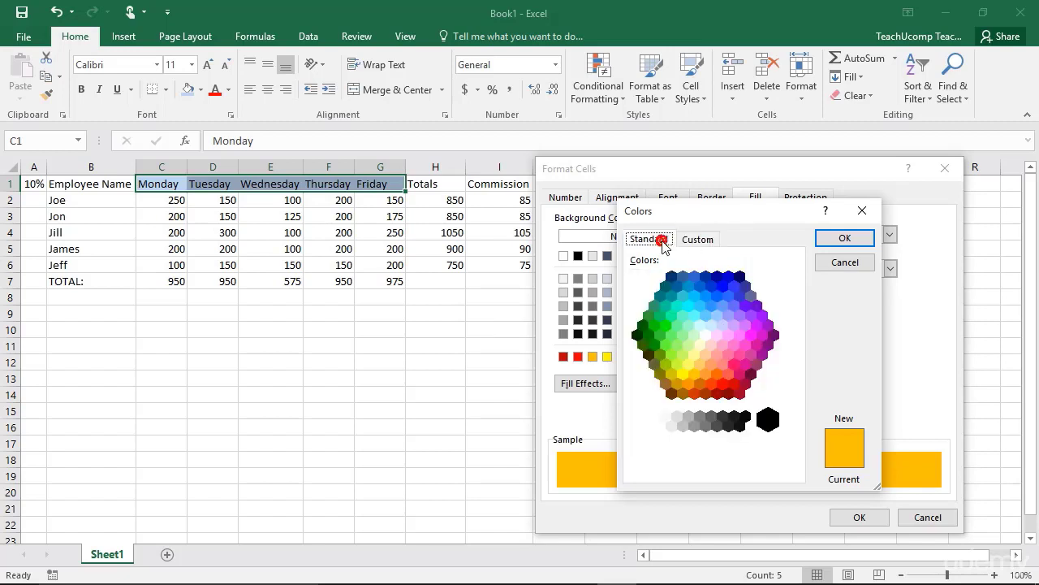
click(750, 356)
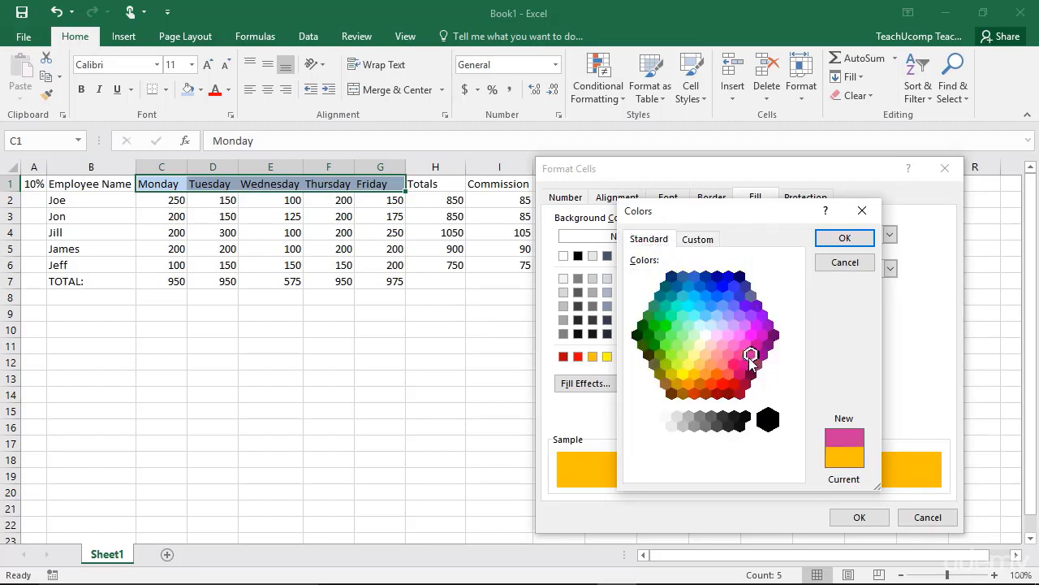
click(702, 240)
click(754, 310)
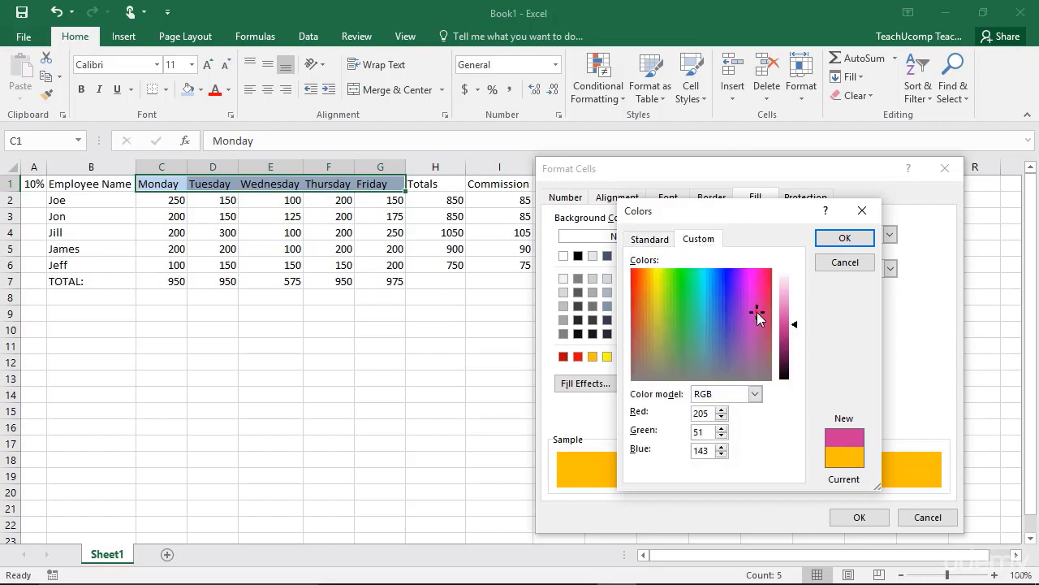
drag(754, 310, 748, 300)
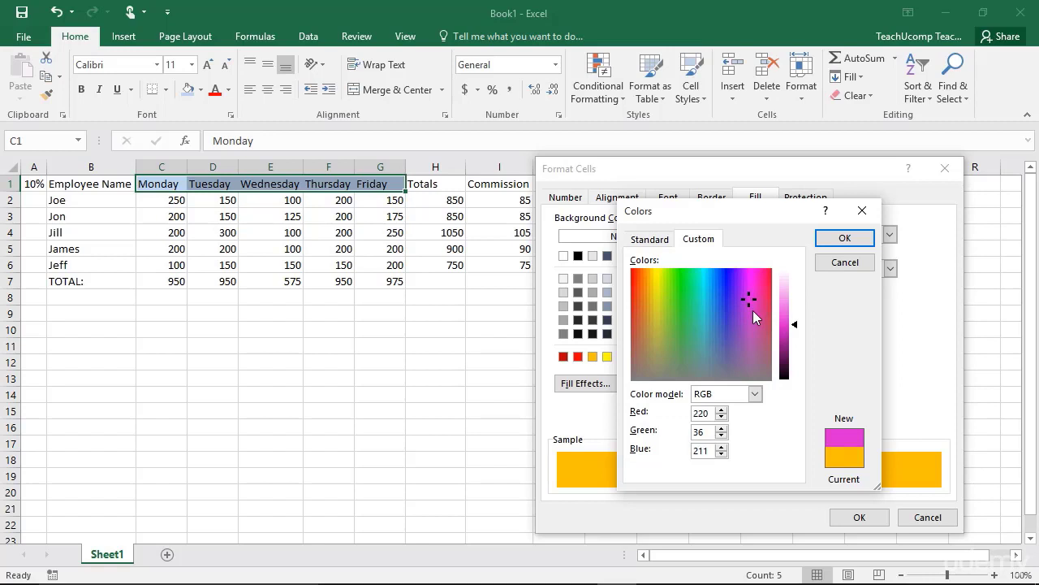
click(839, 240)
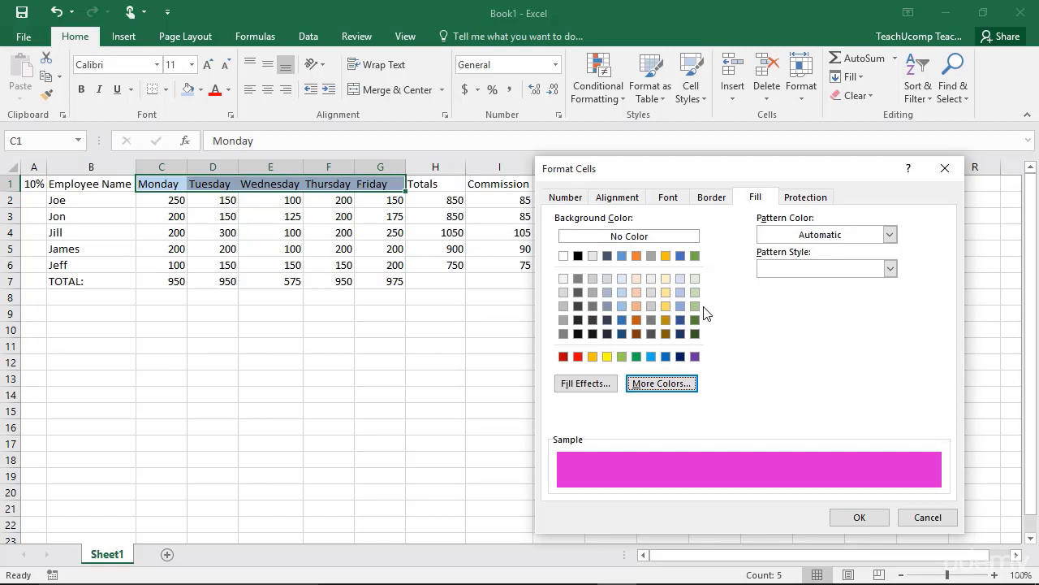
Apply a two-color horizontal gradient fill to C1:G1, fading from blue at the top to white, after reviewing the pattern colors and styles
click(588, 384)
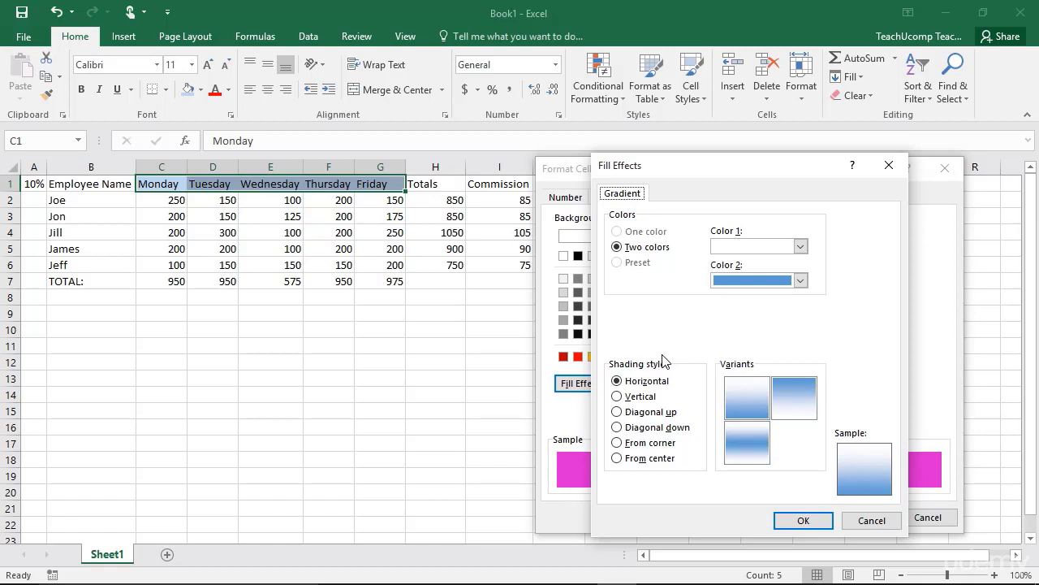
click(789, 397)
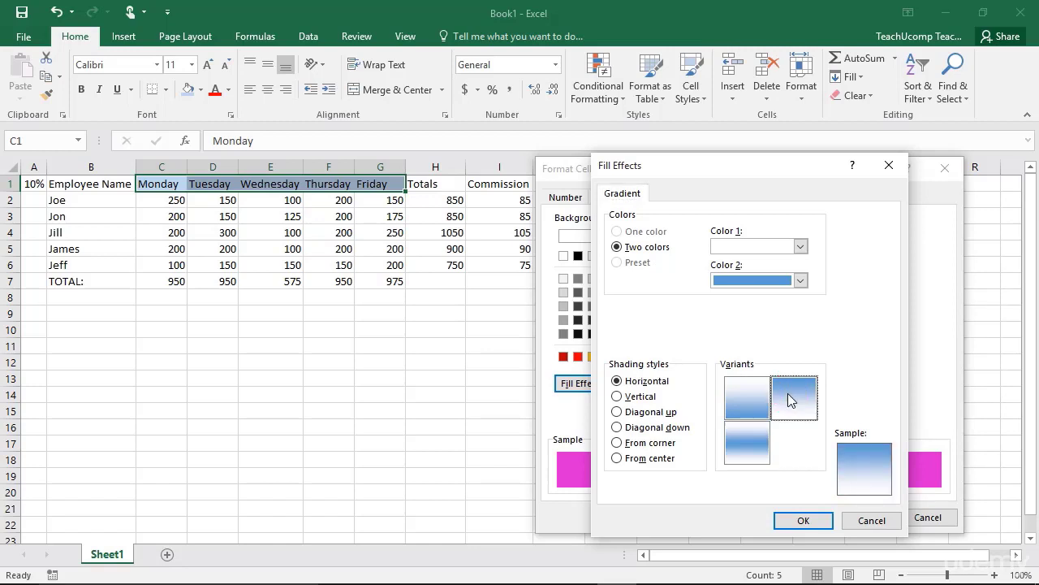
click(803, 521)
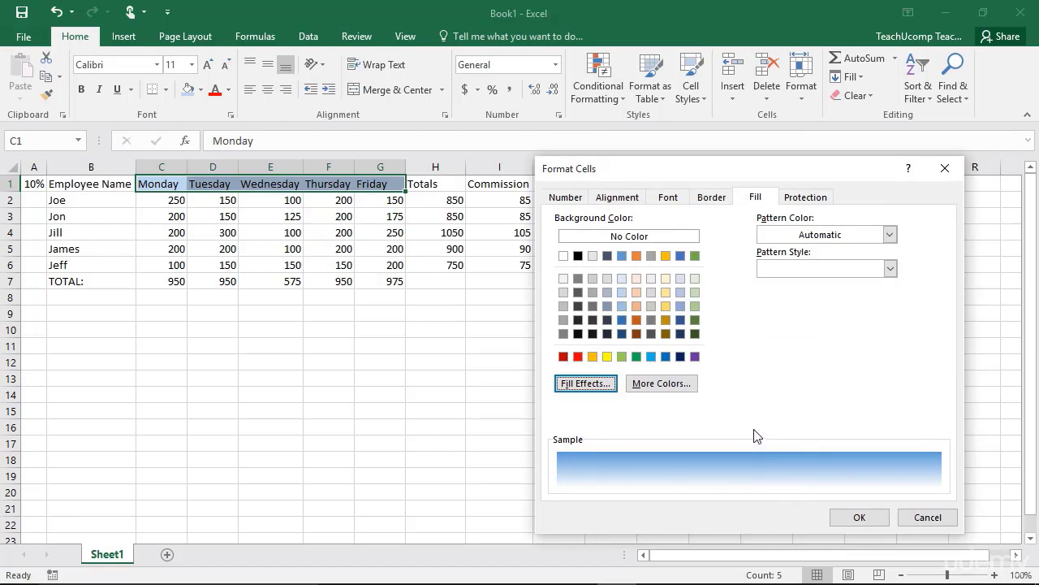
click(891, 235)
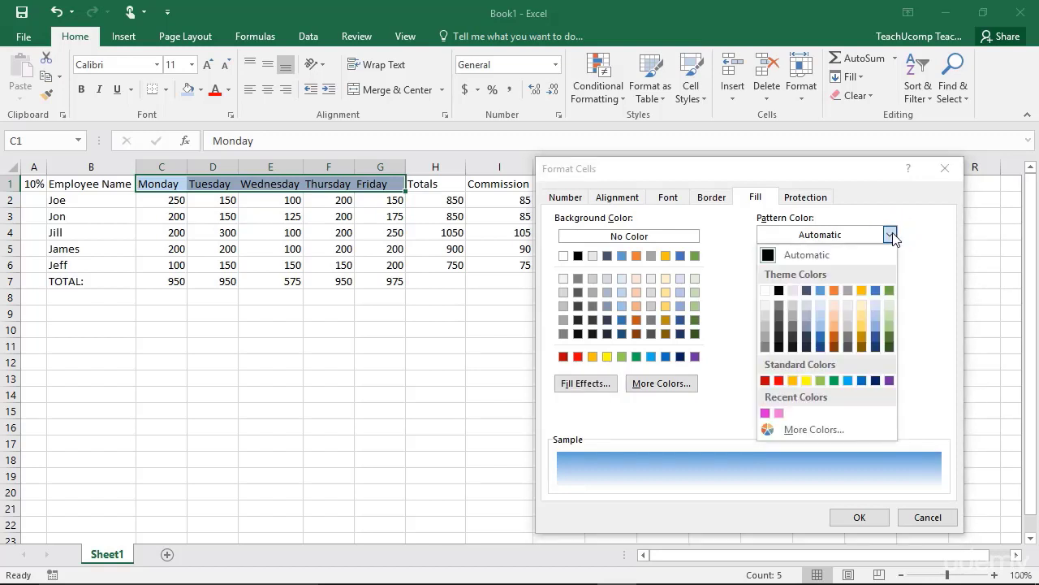
click(891, 235)
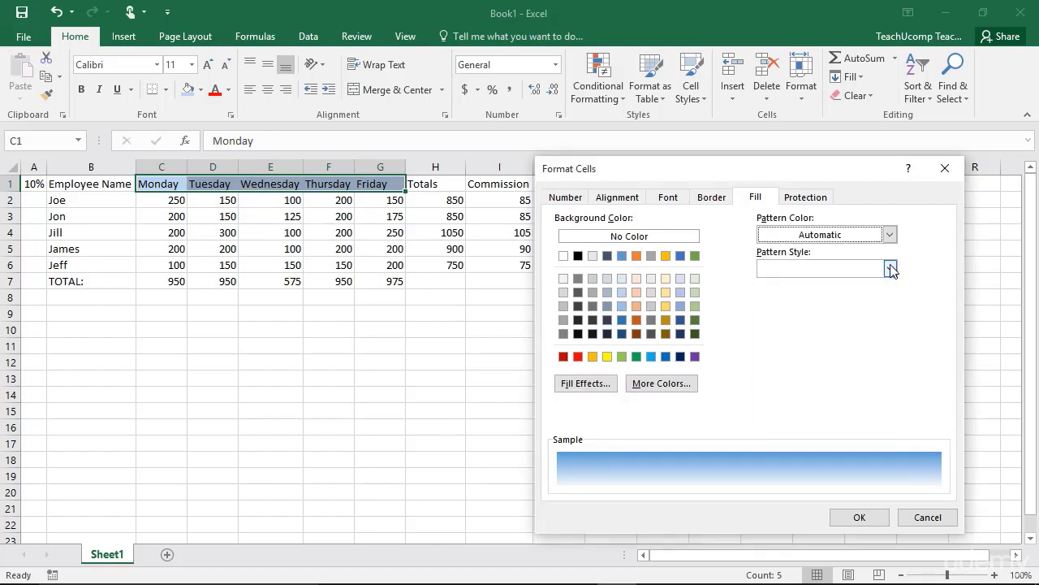
click(891, 270)
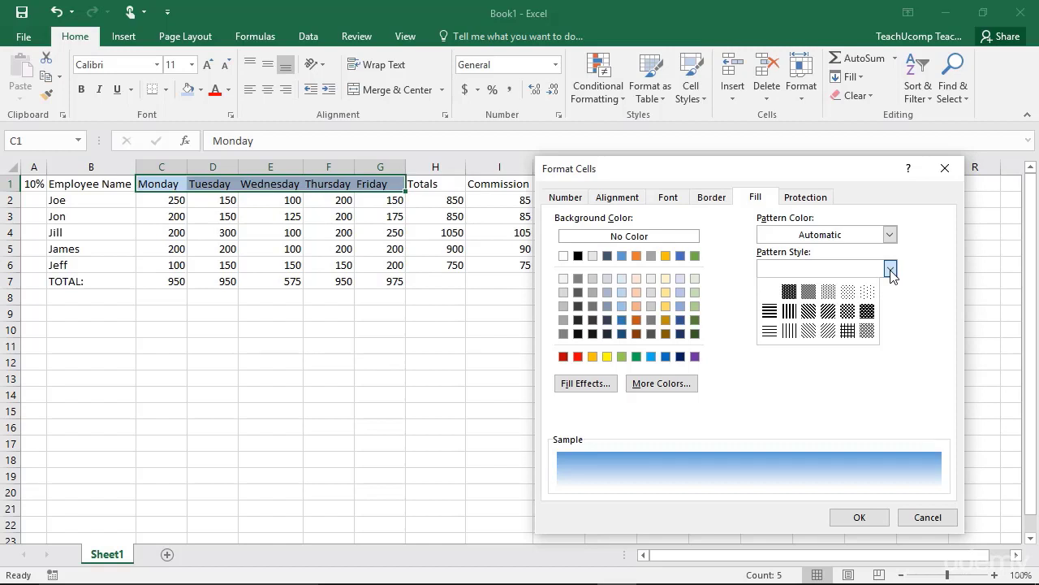
click(890, 271)
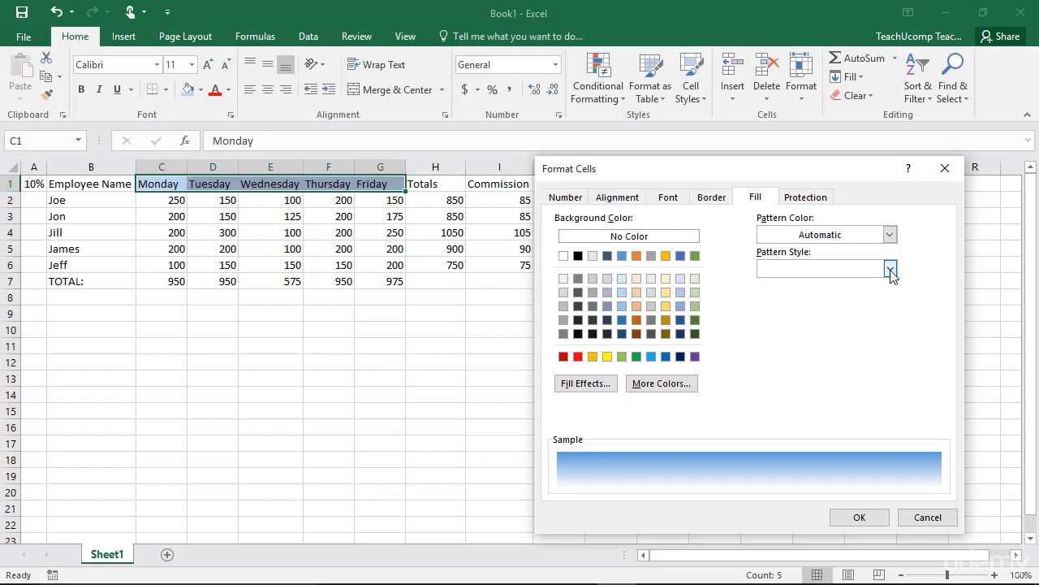
click(859, 517)
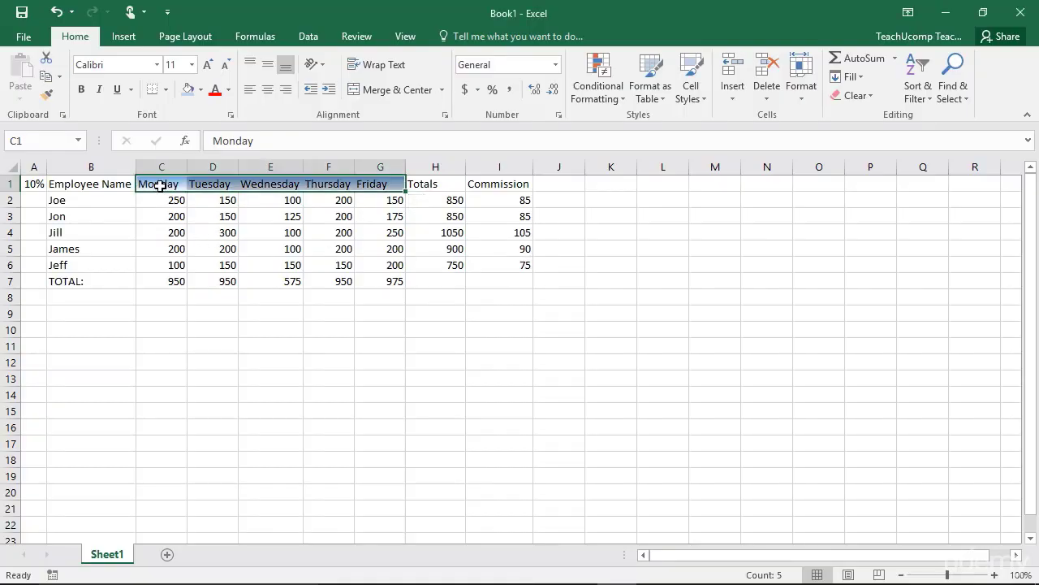
Clear all formatting from the weekday headers C1:G1 while keeping their text
drag(159, 185, 369, 188)
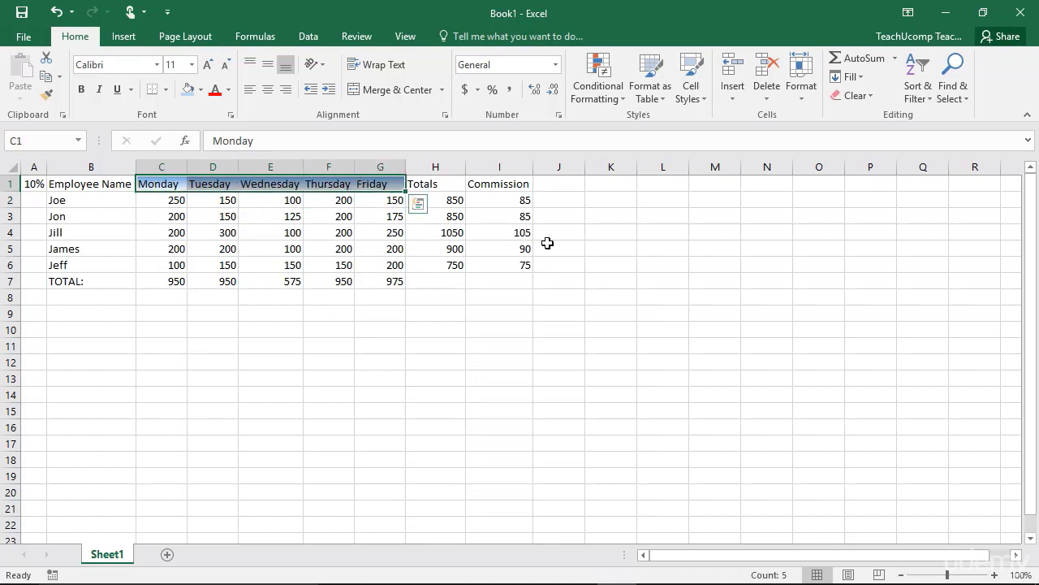
click(862, 104)
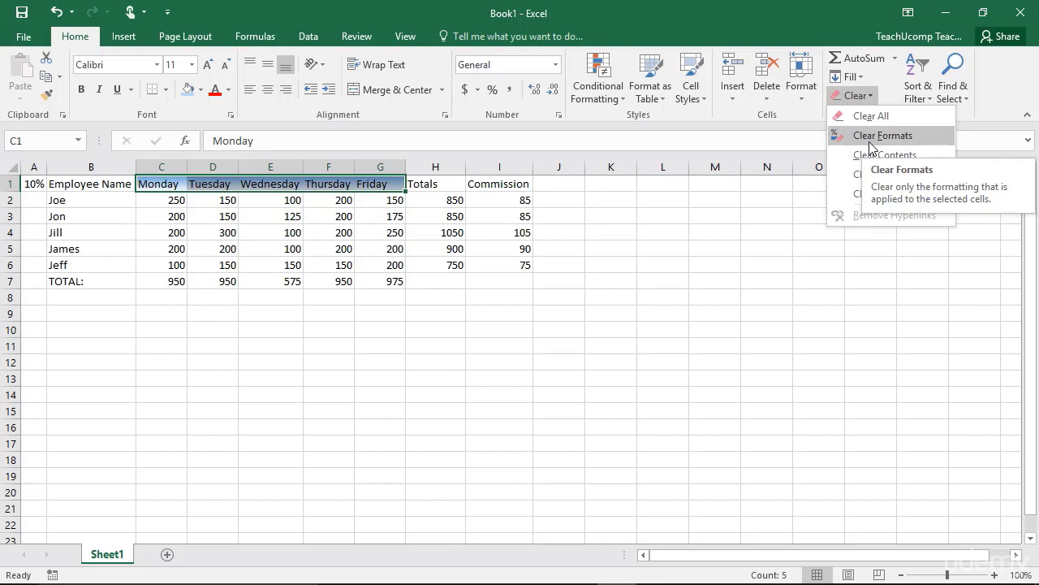
click(871, 138)
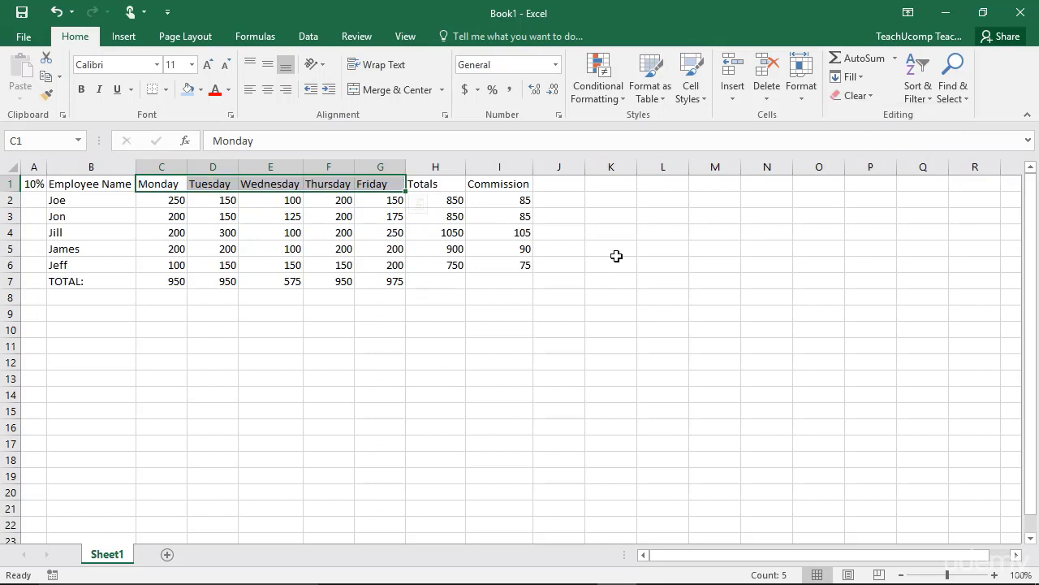